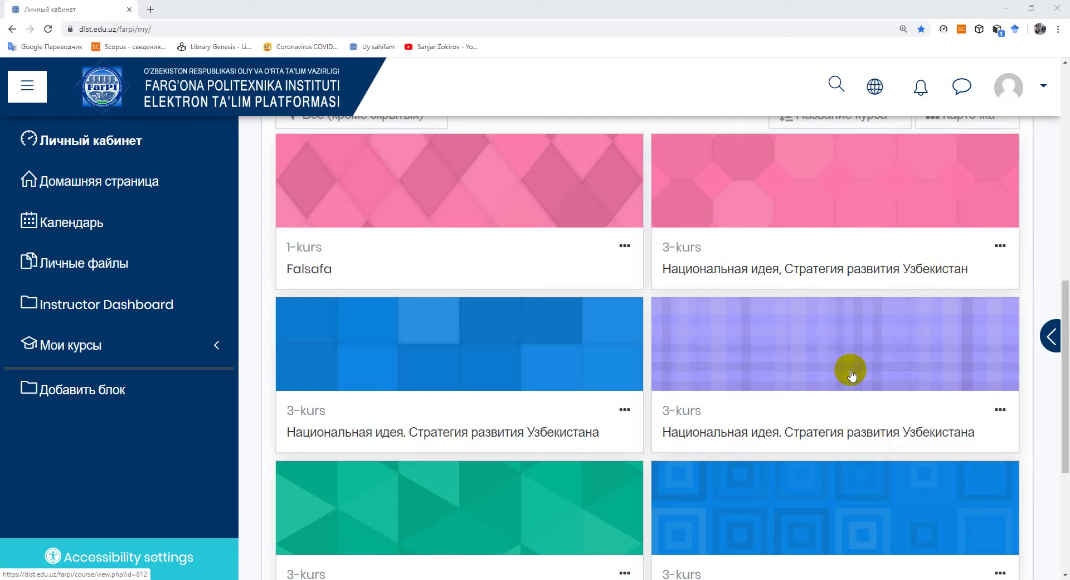
# Open the 3-kurs course "Национальная идея, Стратегия развития Узбекистан" from the course overview and go to its intermediate and final control section
pyautogui.scroll(-4, 851, 368)
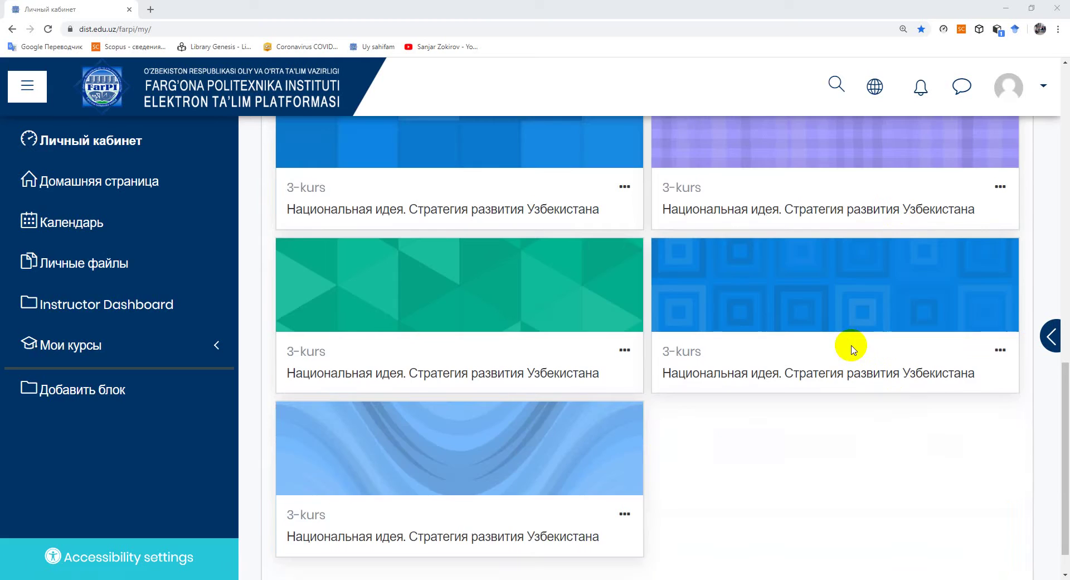
pyautogui.scroll(4, 851, 349)
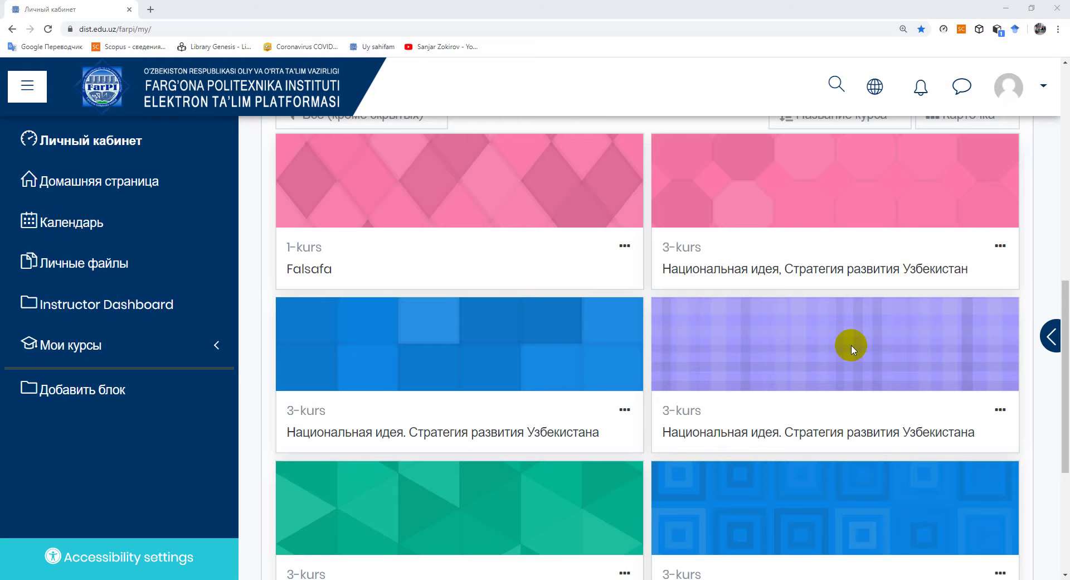
pyautogui.scroll(-4, 851, 349)
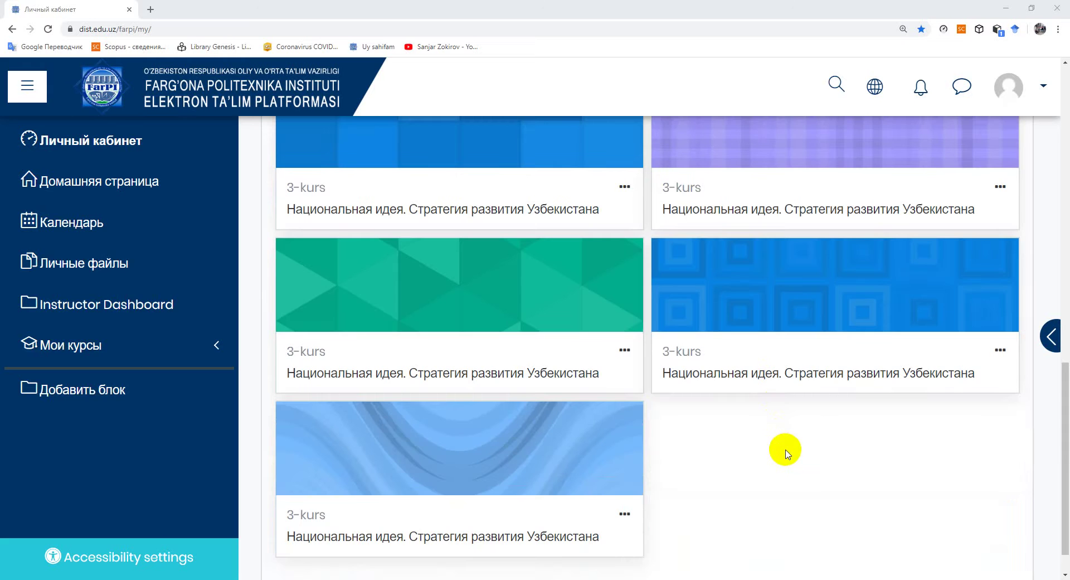
pyautogui.scroll(4, 787, 453)
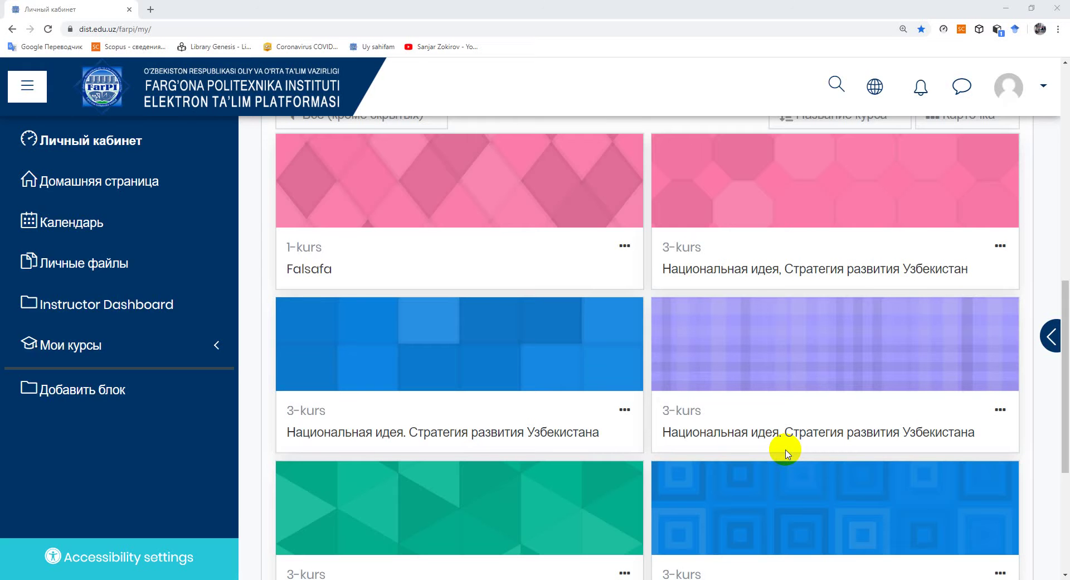
pyautogui.scroll(2, 745, 402)
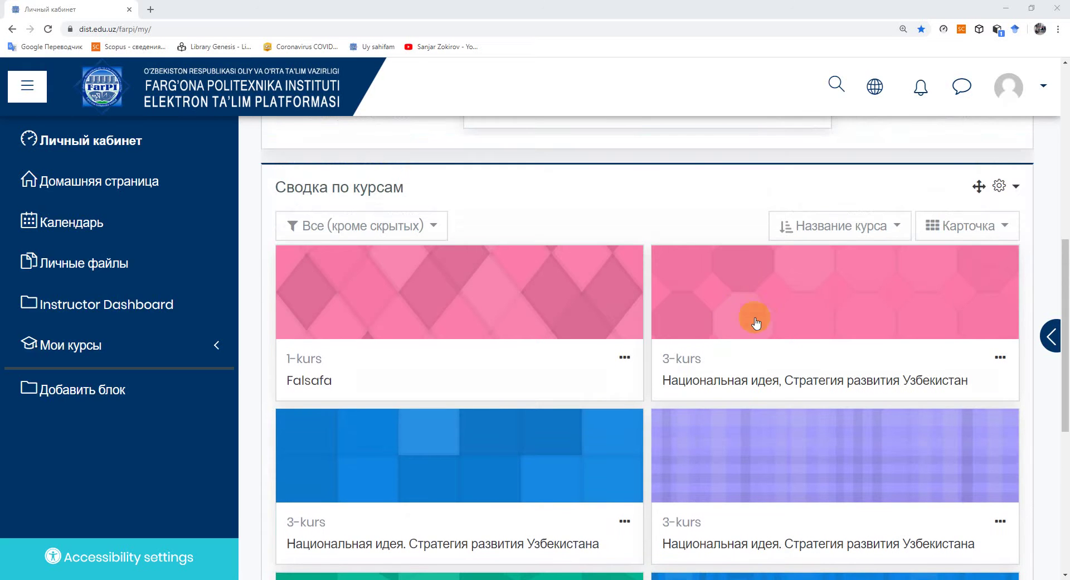
pyautogui.click(750, 384)
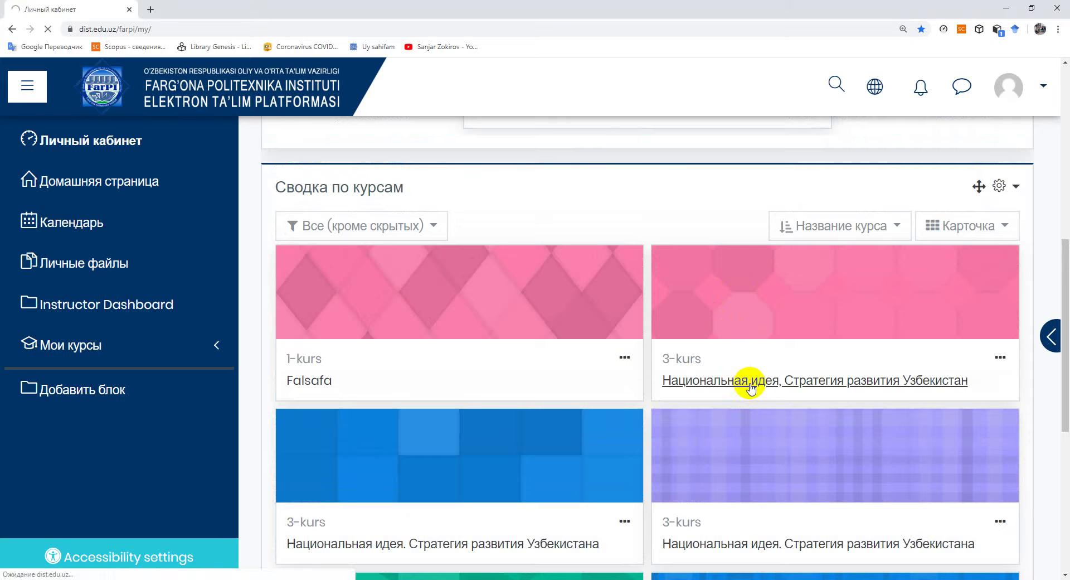
pyautogui.scroll(-8, 750, 383)
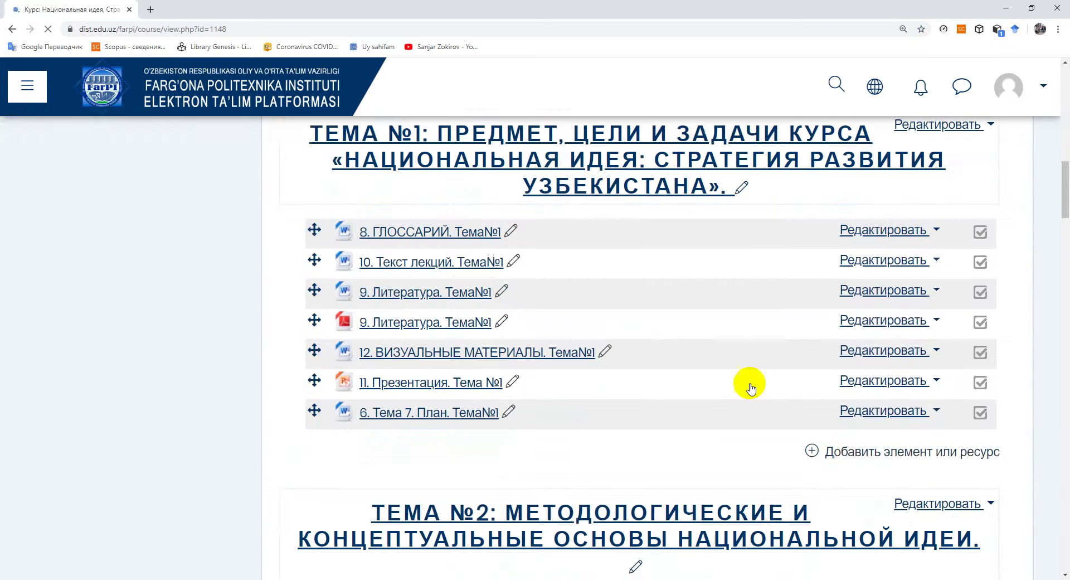
pyautogui.press('End')
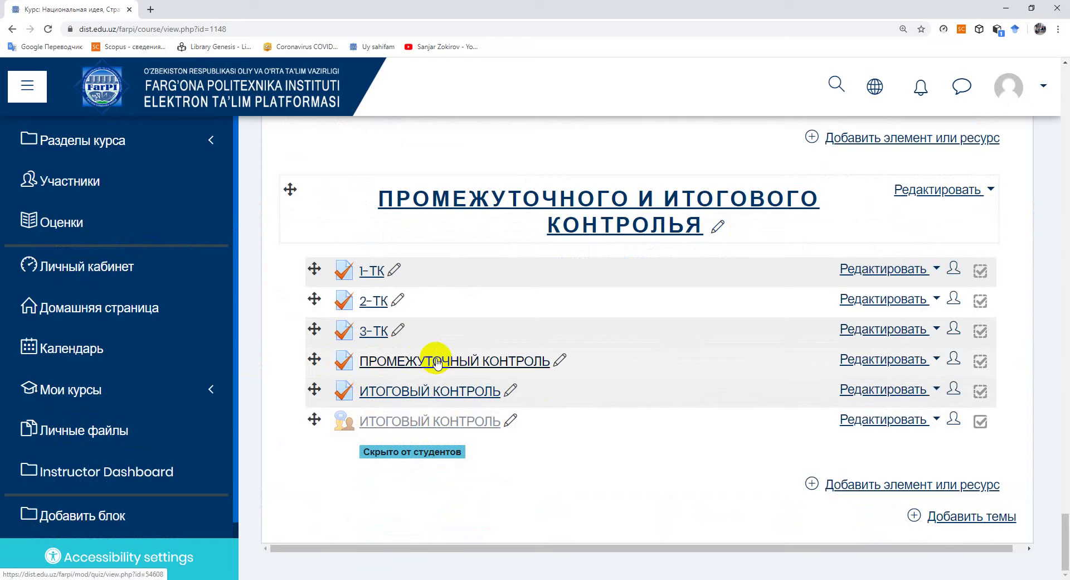
# Open the personal dashboard in a new tab and open the last "Национальная идея. Стратегия развития Узбекистана" course in the overview
pyautogui.scroll(15, 437, 354)
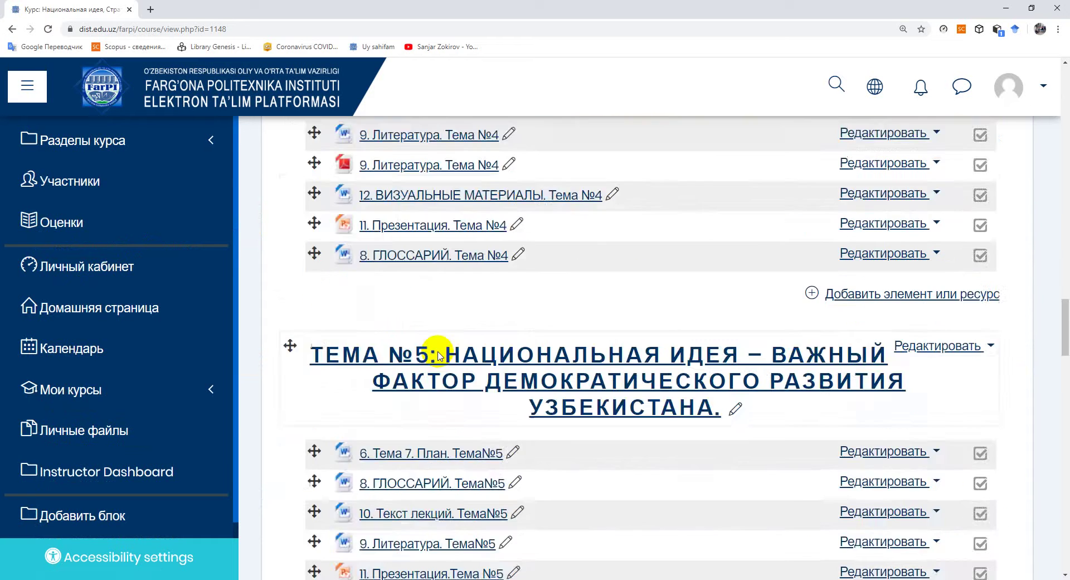
pyautogui.rightClick(347, 471)
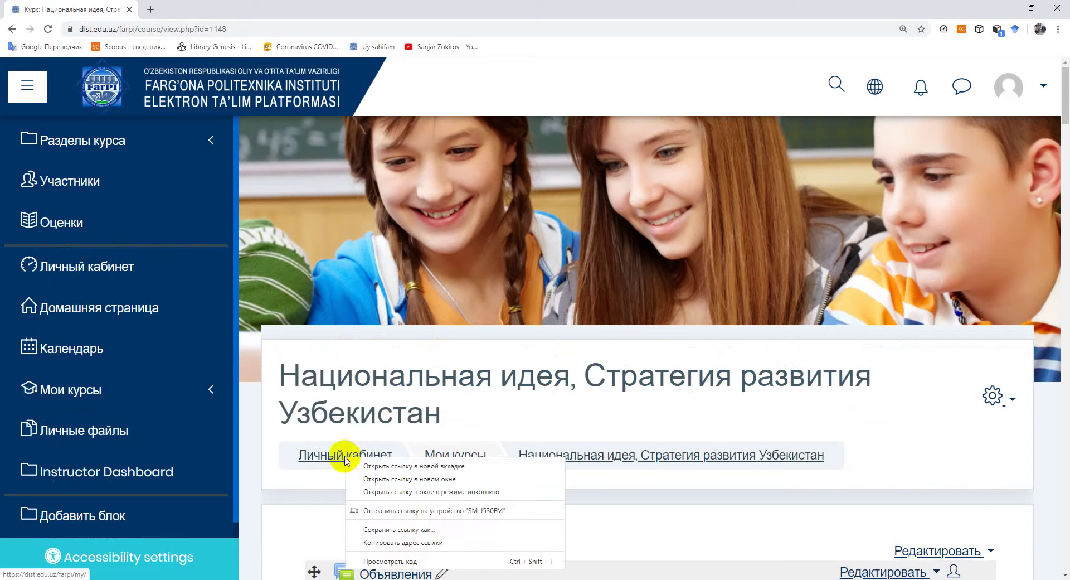
pyautogui.click(383, 475)
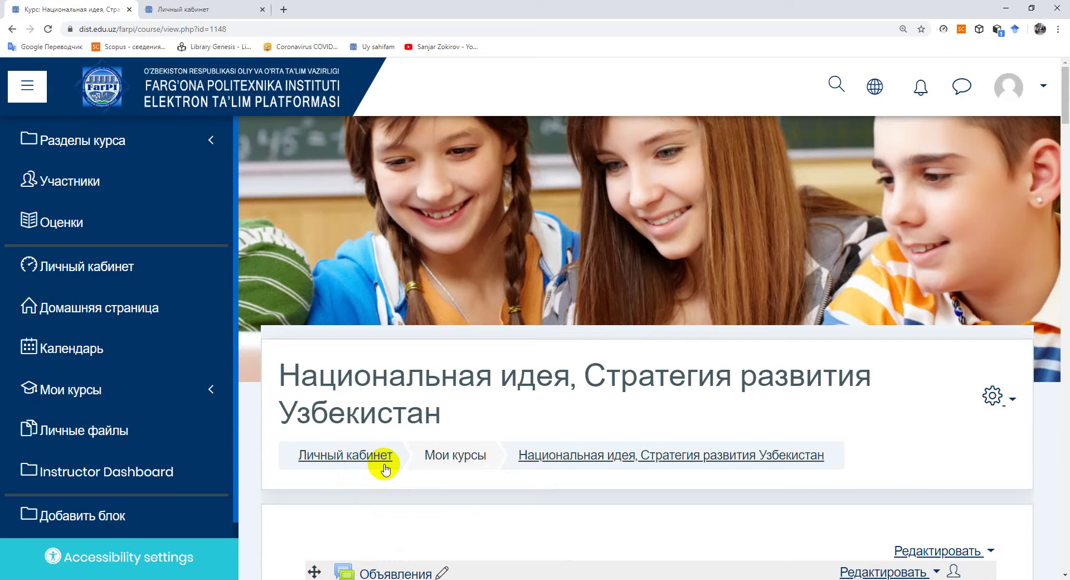
pyautogui.click(228, 12)
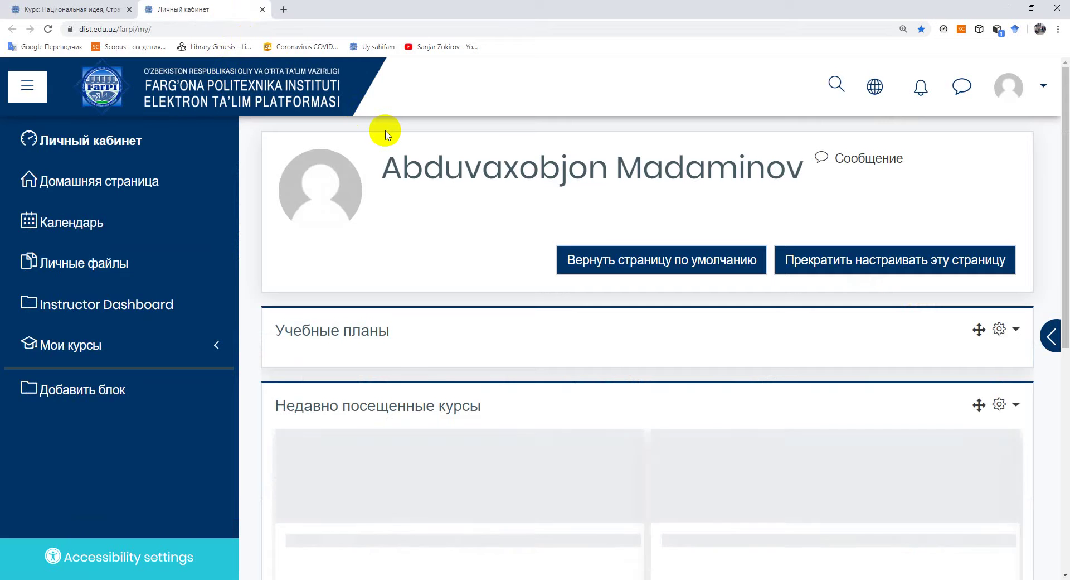
pyautogui.scroll(-6, 385, 134)
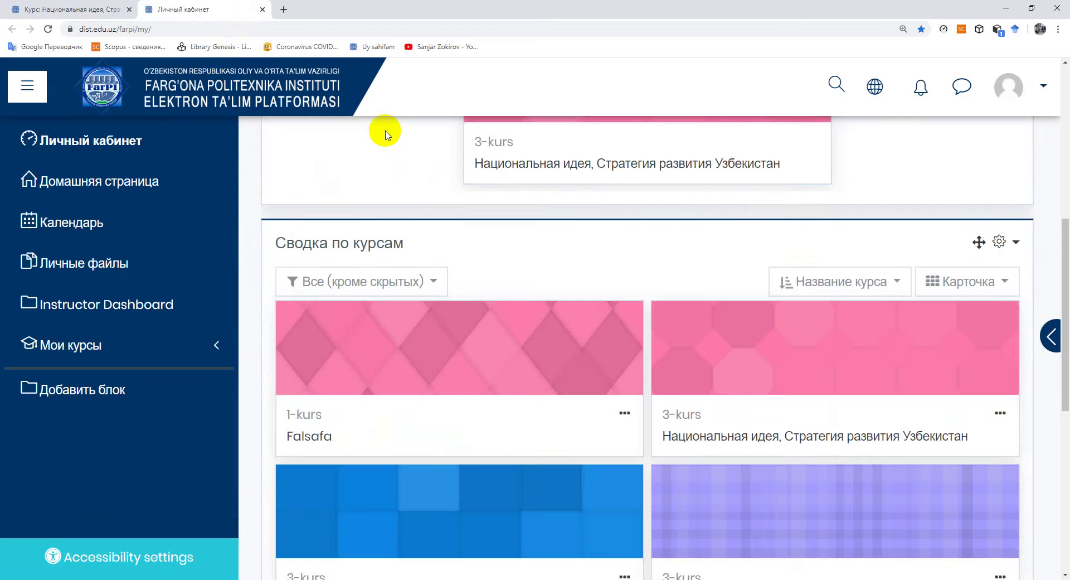
pyautogui.scroll(-8, 593, 287)
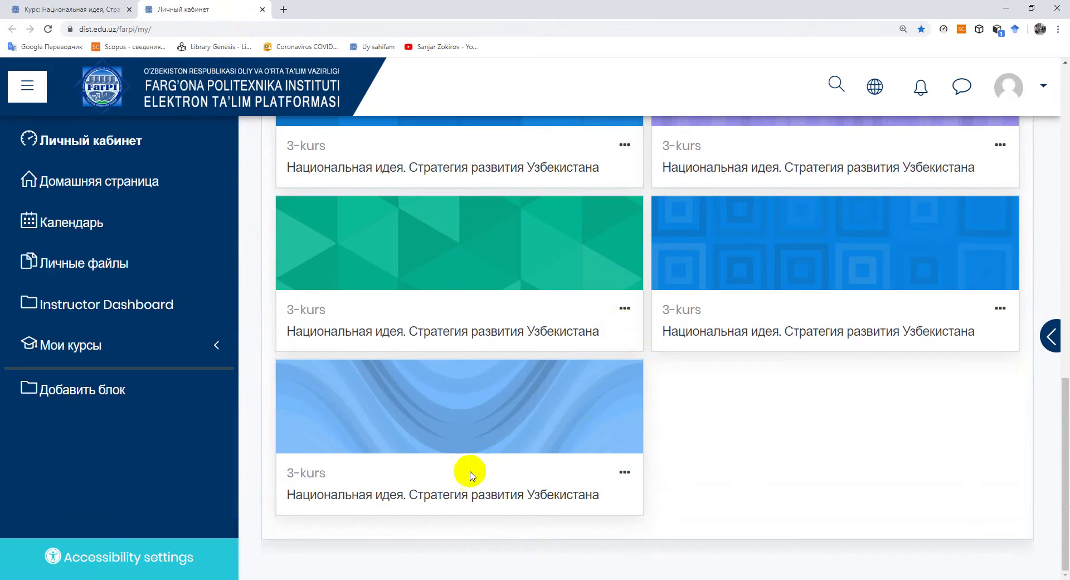
pyautogui.click(439, 495)
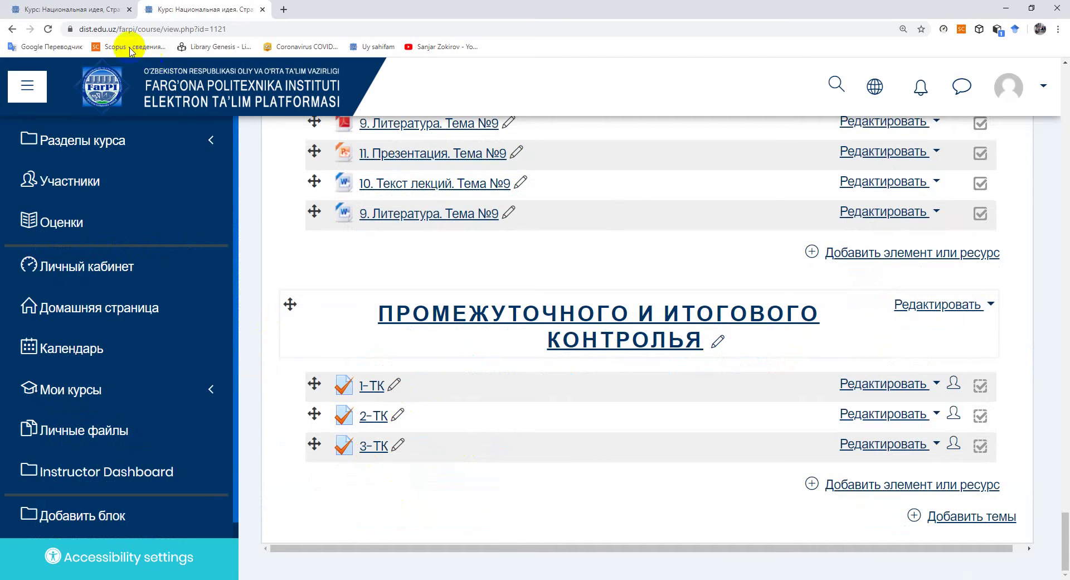
# Return to the first course's tab and examine its materials list and full title
pyautogui.click(85, 15)
pyautogui.scroll(-5, 597, 425)
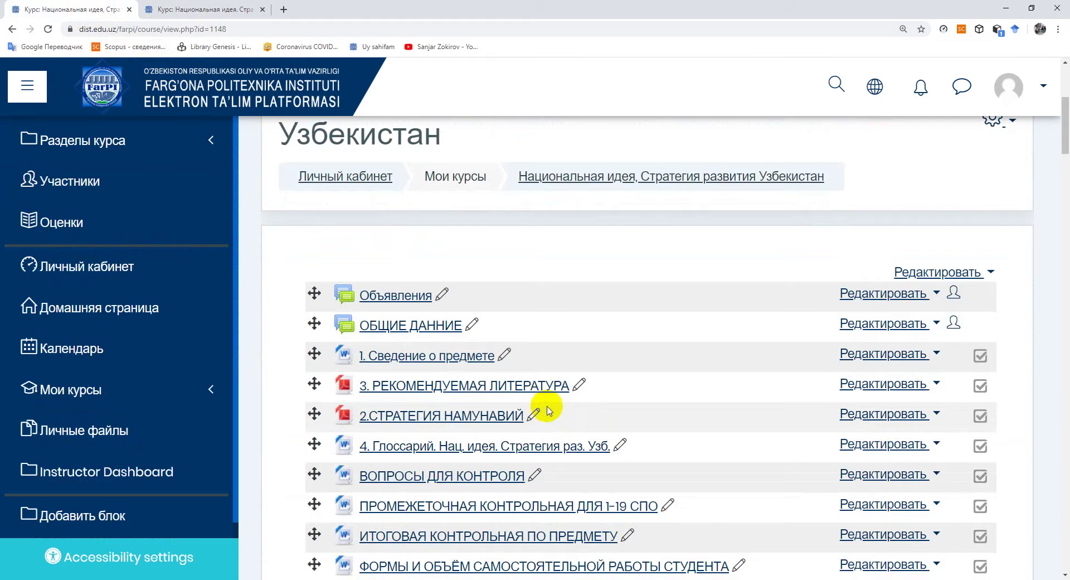
pyautogui.scroll(3, 549, 411)
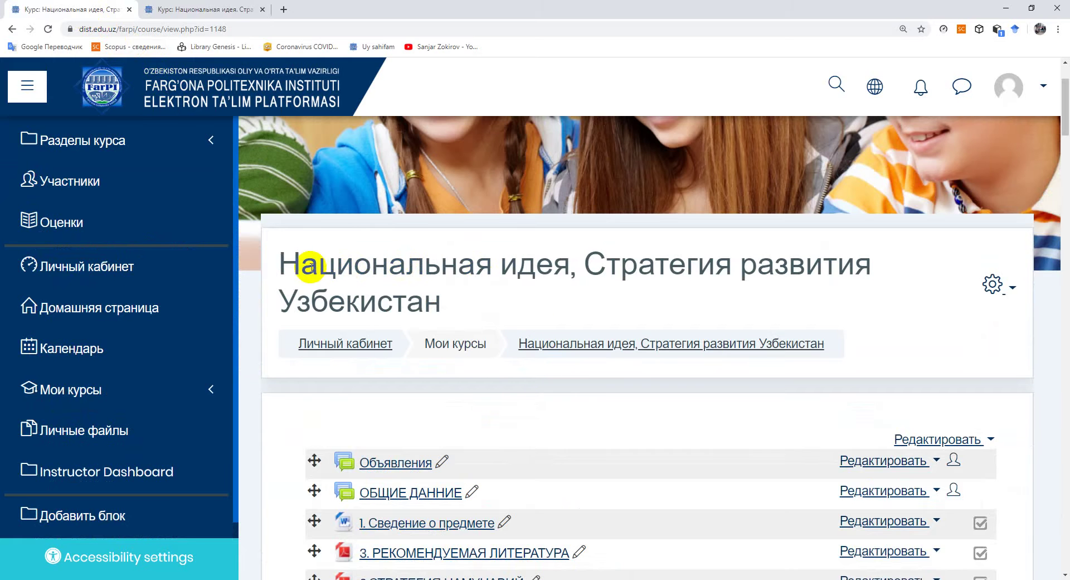
pyautogui.moveTo(280, 262); pyautogui.dragTo(444, 299)
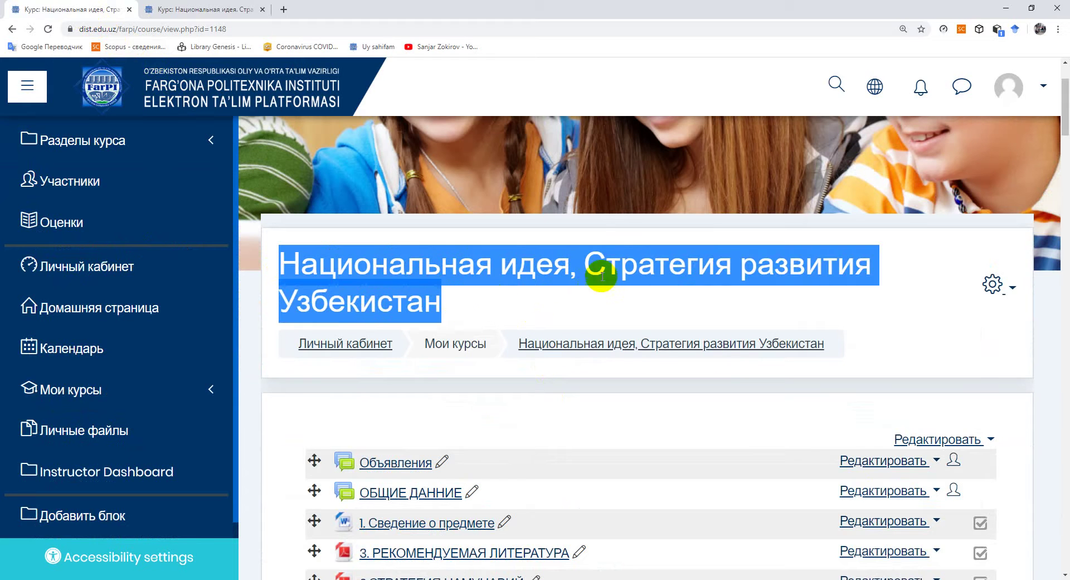
pyautogui.click(407, 272)
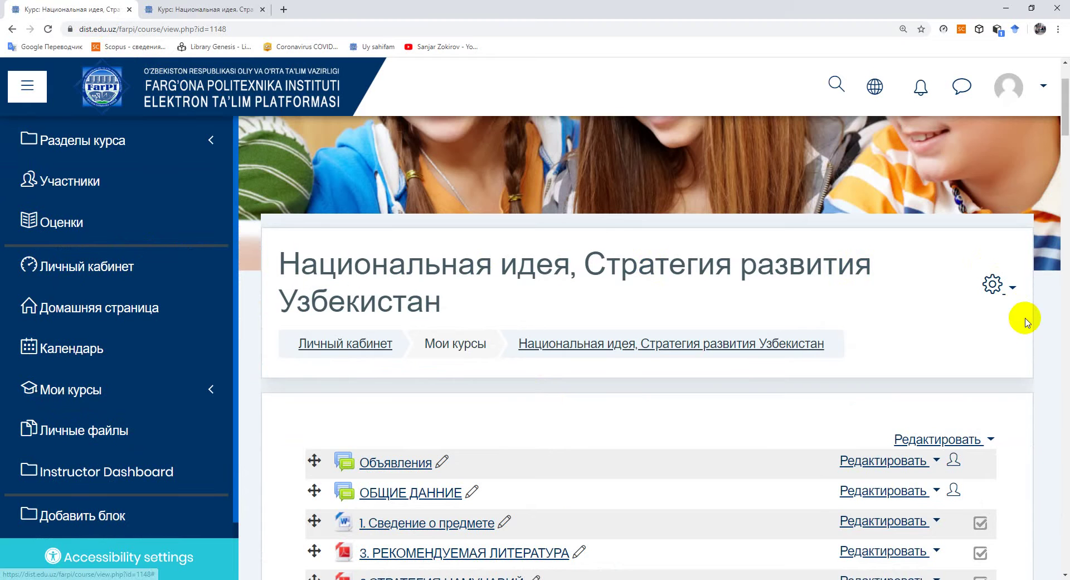
# Open the settings of "Национальная идея, Стратегия развития Узбекистан" and check the ending of its short name
pyautogui.click(1012, 287)
pyautogui.scroll(-1, 948, 281)
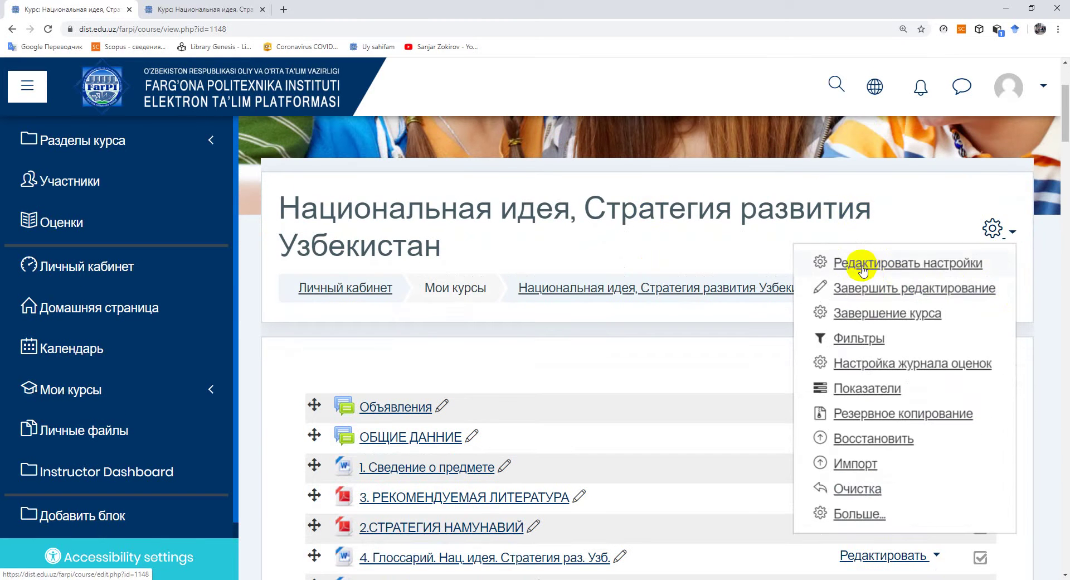
pyautogui.click(838, 265)
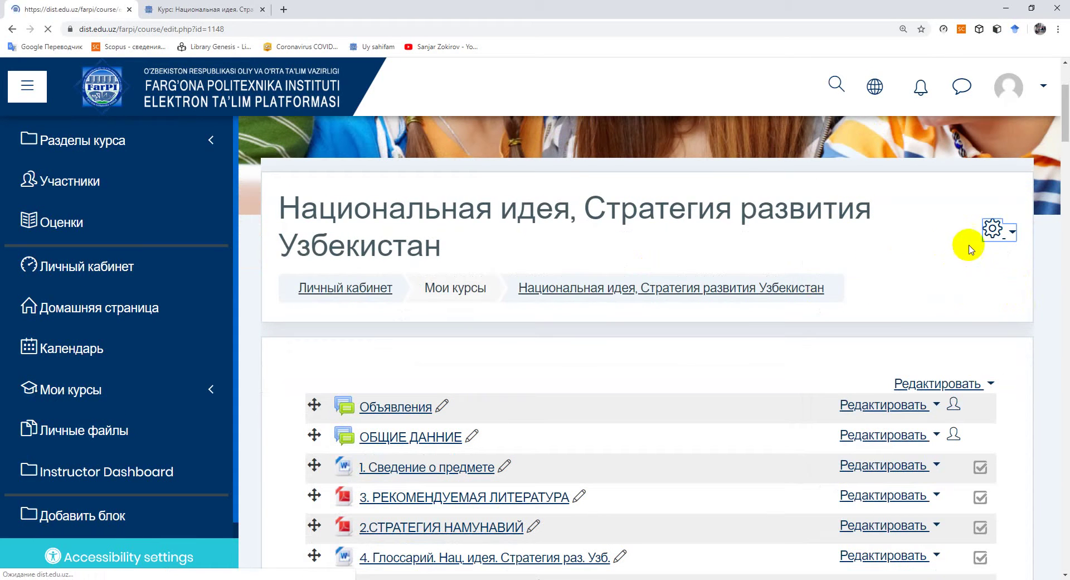
pyautogui.scroll(-3, 607, 318)
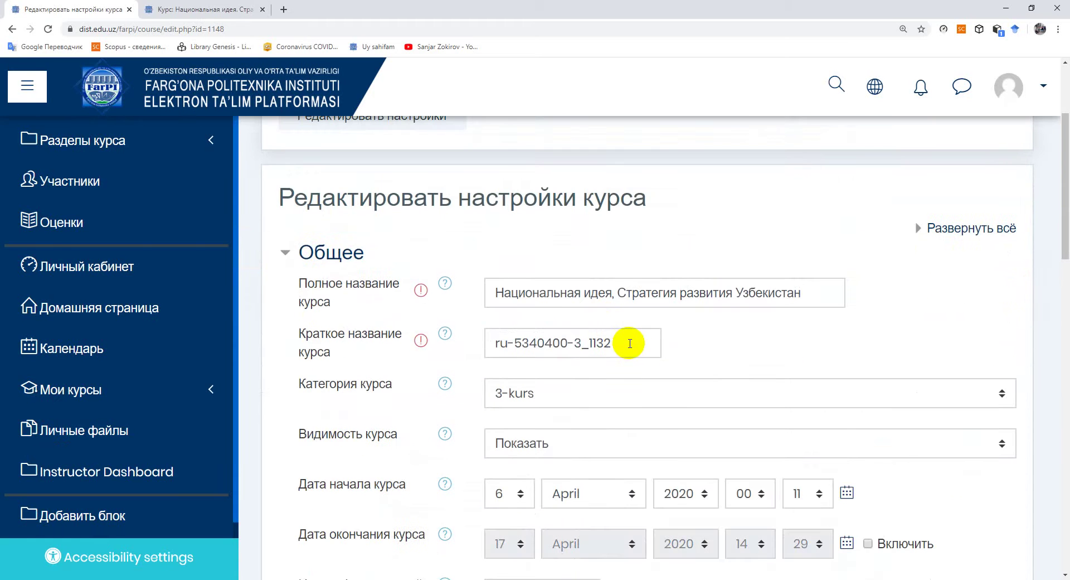
pyautogui.moveTo(628, 339); pyautogui.dragTo(574, 343)
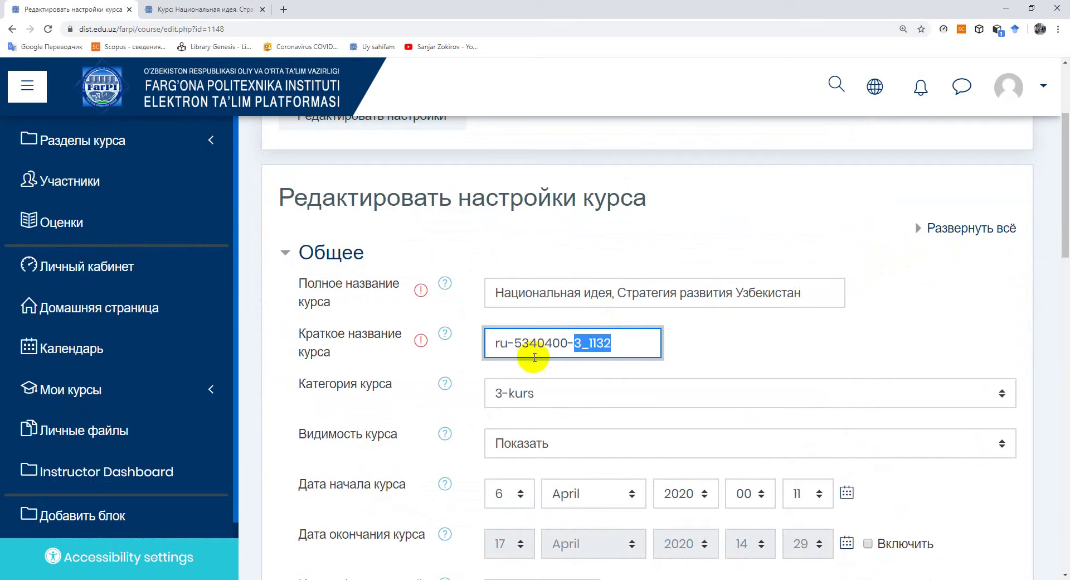
# Switch to the second course, "Национальная идея. Стратегия развития Узбекистана", and open its import page
pyautogui.click(195, 9)
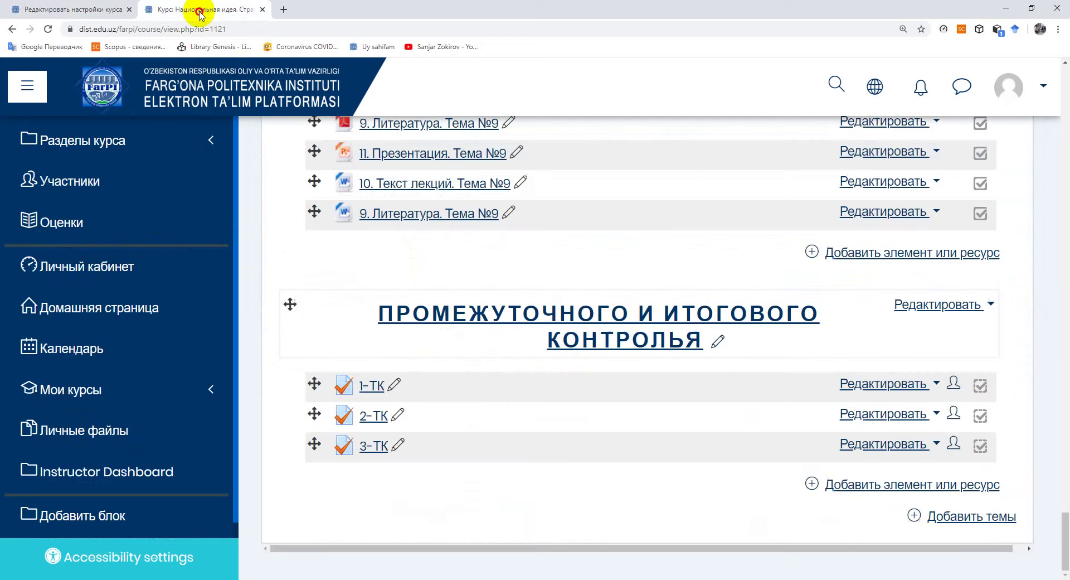
pyautogui.click(615, 340)
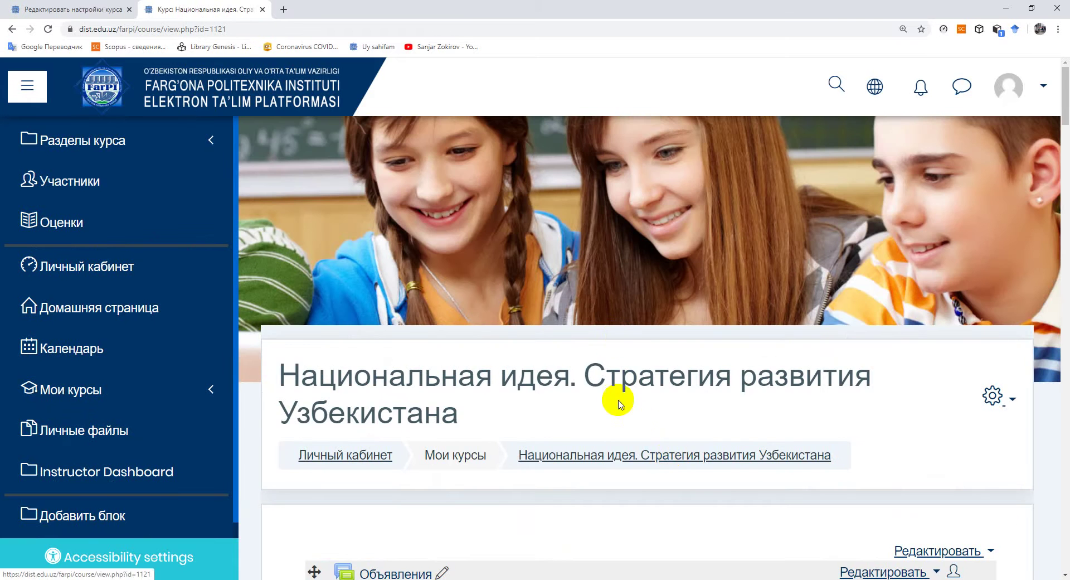
pyautogui.scroll(-2, 617, 406)
pyautogui.click(1013, 288)
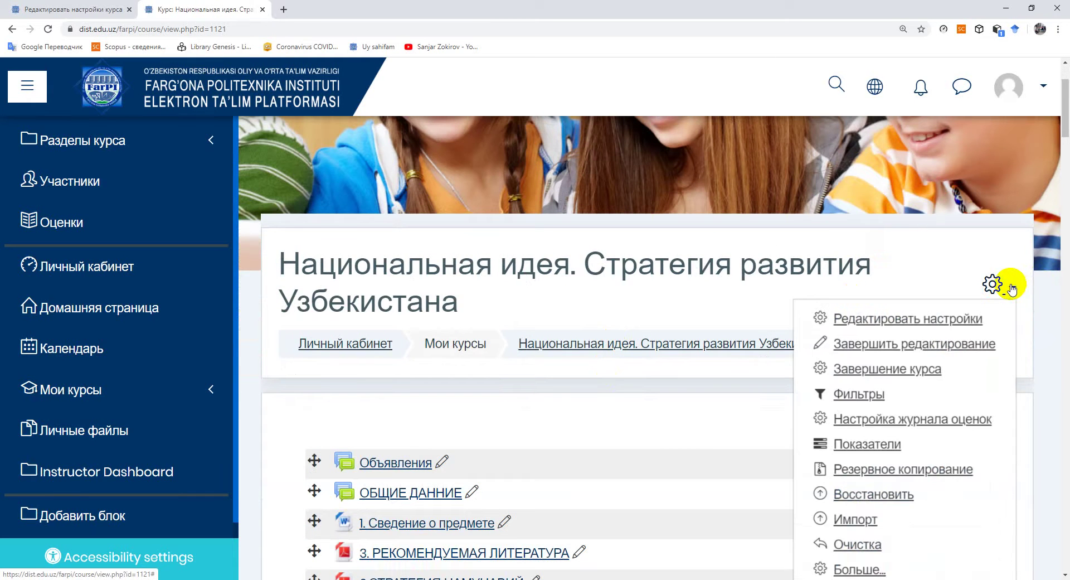
pyautogui.scroll(-2, 1013, 284)
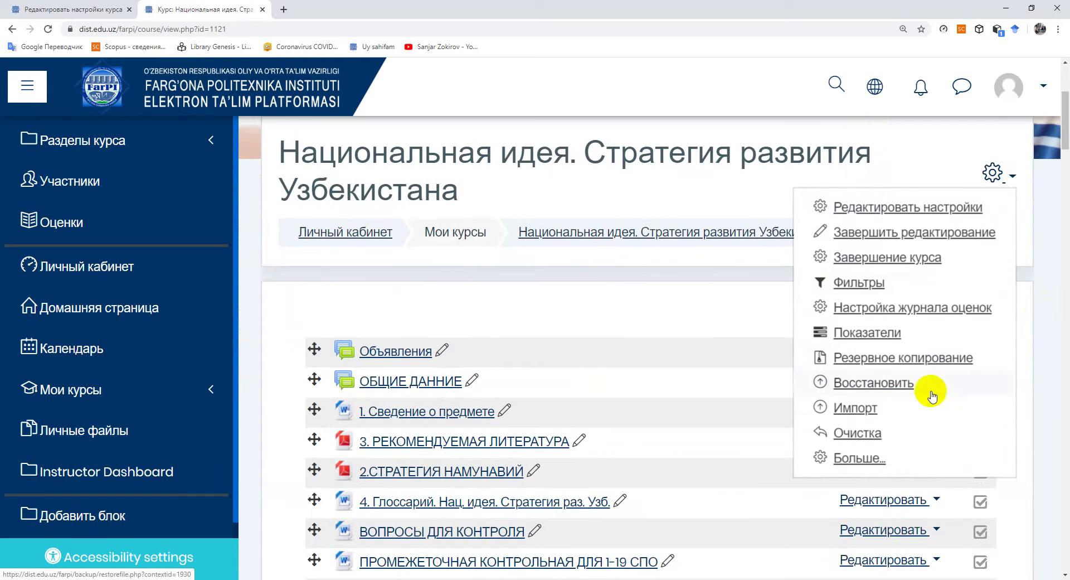
pyautogui.click(868, 412)
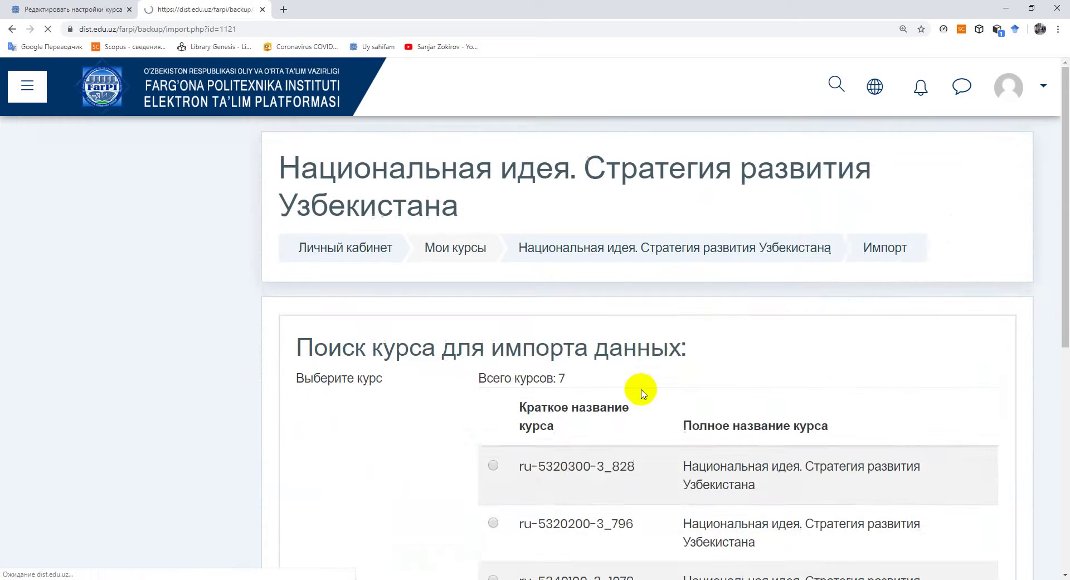
# Choose course ru-5340400-3_1132 as the import source and continue to the initial settings
pyautogui.scroll(-4, 641, 393)
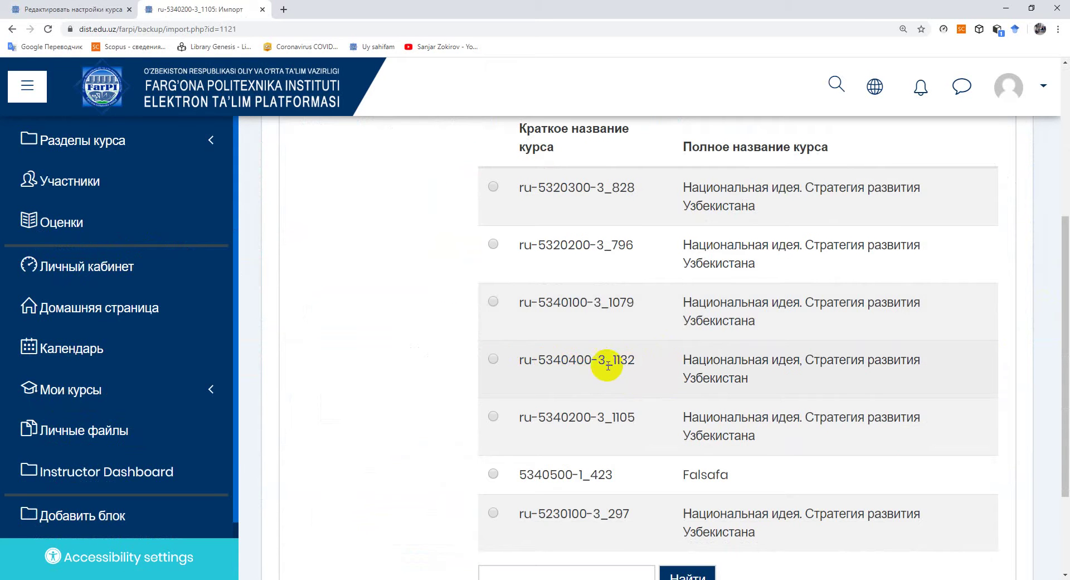
pyautogui.scroll(-1, 614, 379)
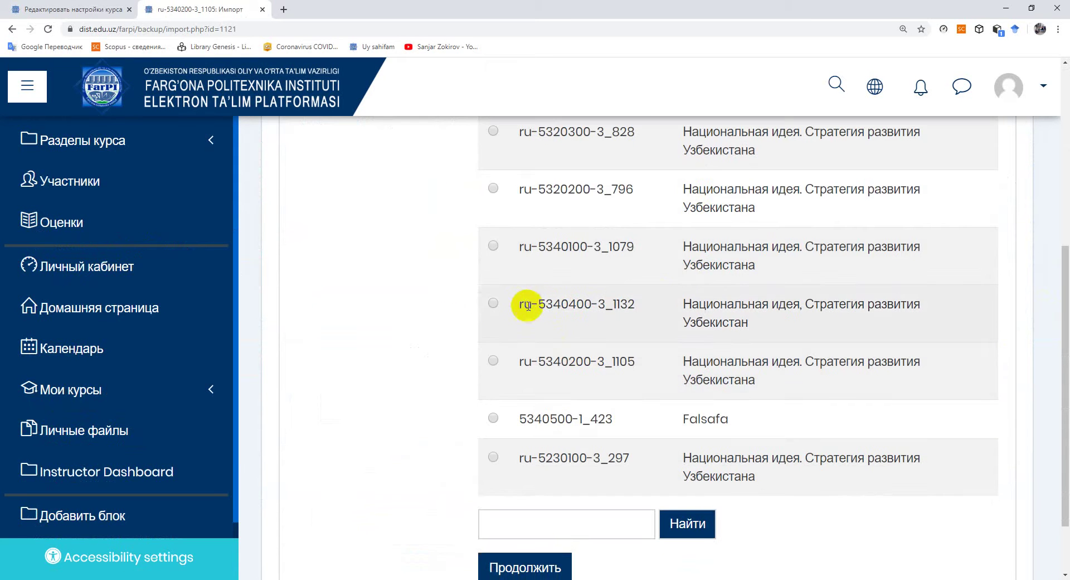
pyautogui.click(493, 303)
pyautogui.scroll(-1, 596, 353)
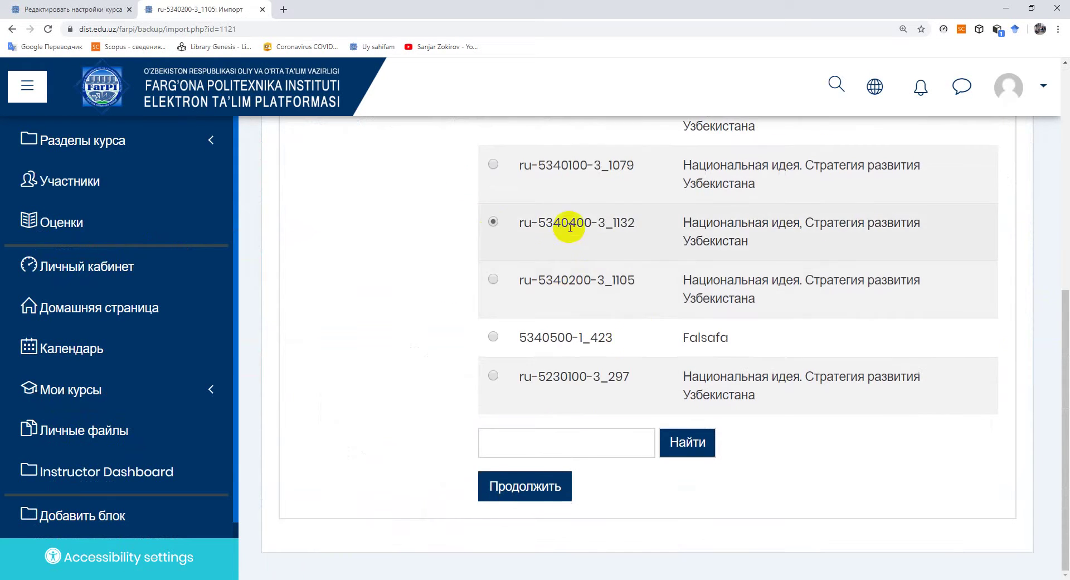
pyautogui.click(563, 491)
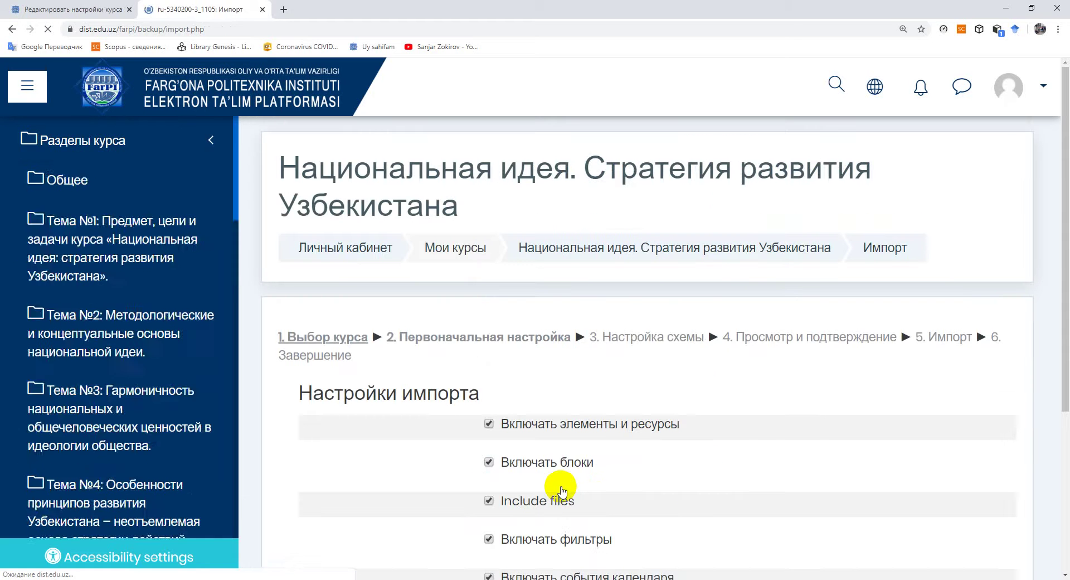
# Exclude blocks, files, filters, calendar events, groups and custom fields from the import settings
pyautogui.scroll(-4, 562, 490)
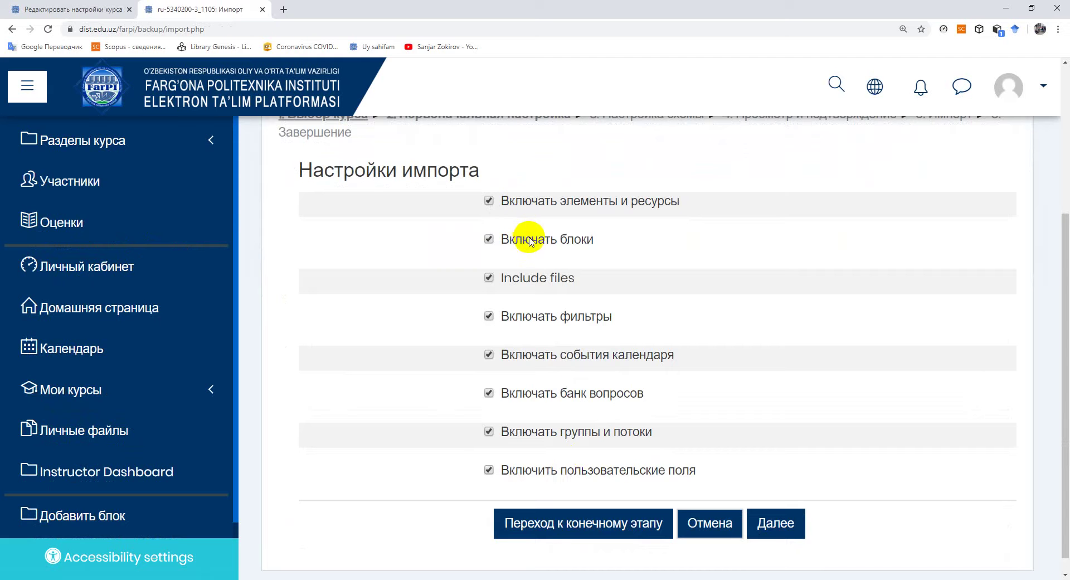
pyautogui.click(512, 240)
pyautogui.click(536, 278)
pyautogui.click(555, 316)
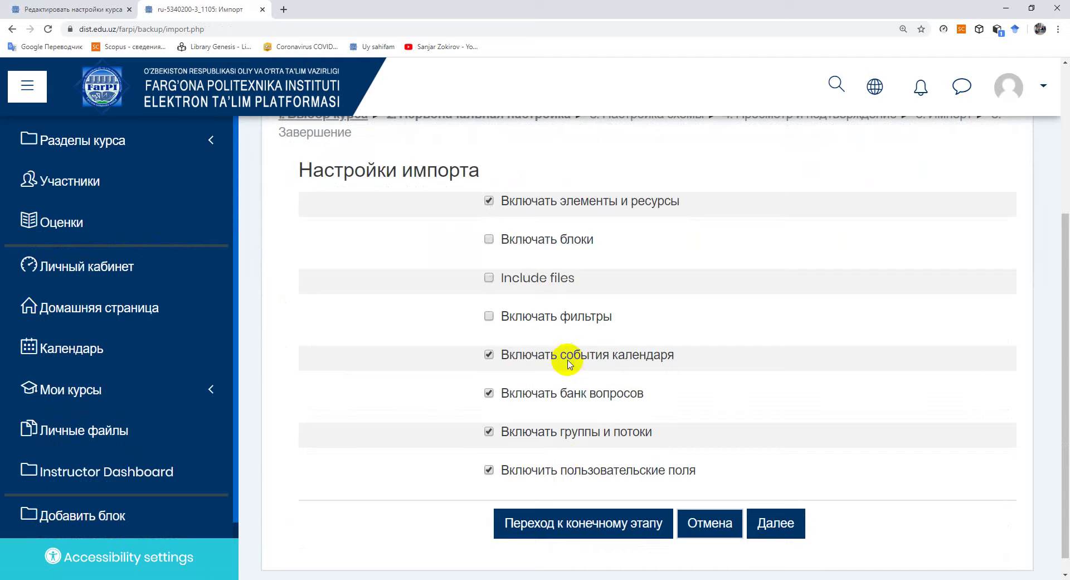
pyautogui.click(567, 355)
pyautogui.click(568, 437)
pyautogui.click(573, 470)
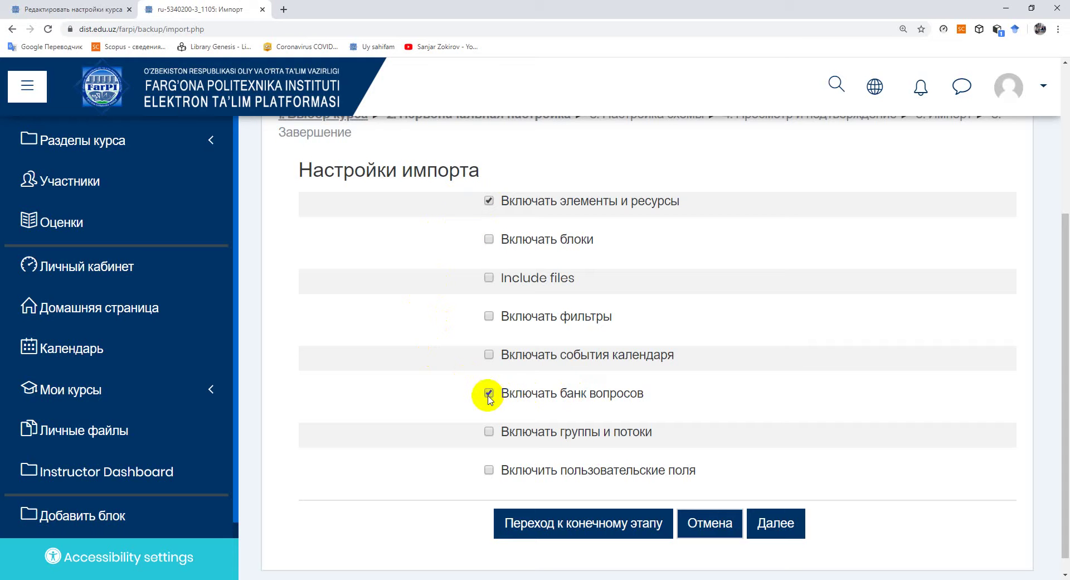
# Continue to the import schema settings and exclude the "Общее" section
pyautogui.click(791, 524)
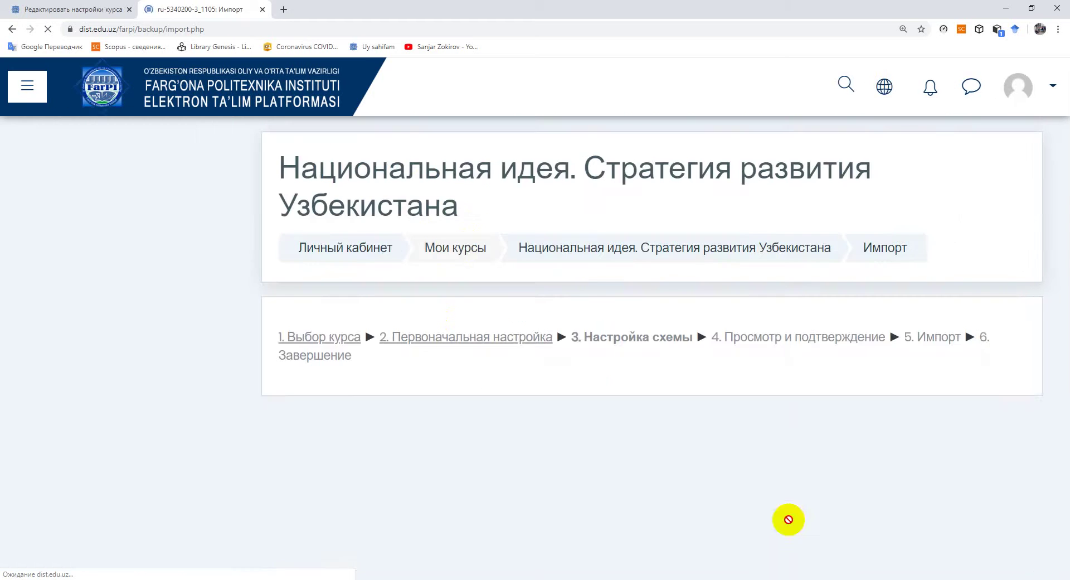
pyautogui.scroll(-2, 666, 407)
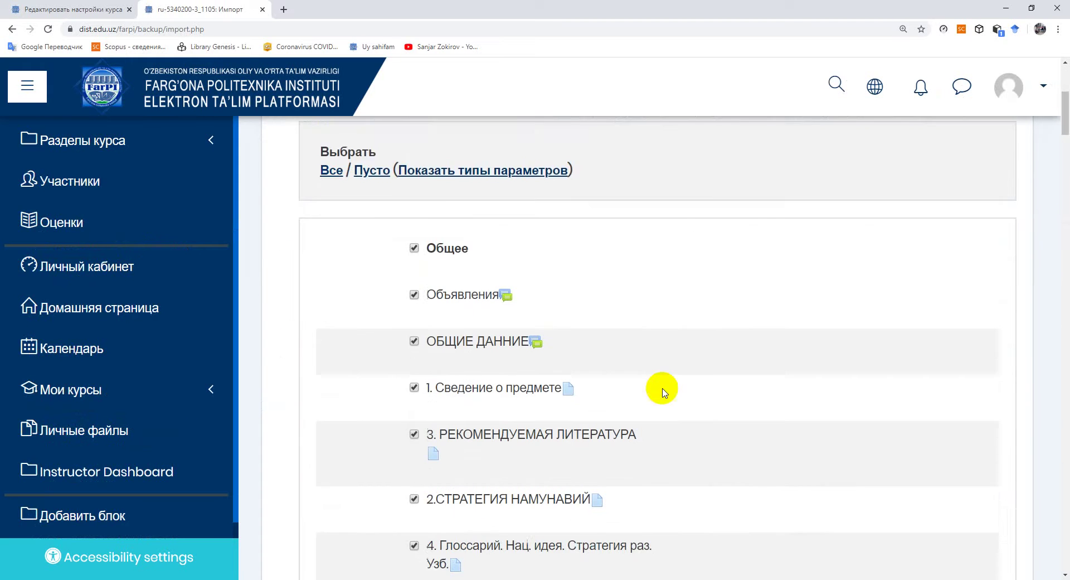
pyautogui.scroll(-3, 663, 390)
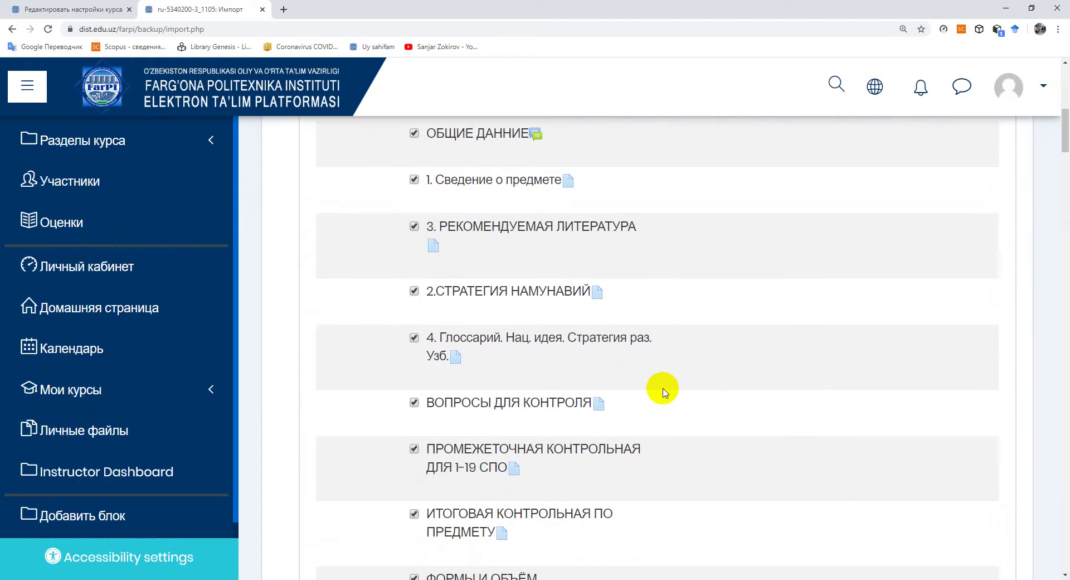
pyautogui.scroll(3, 664, 390)
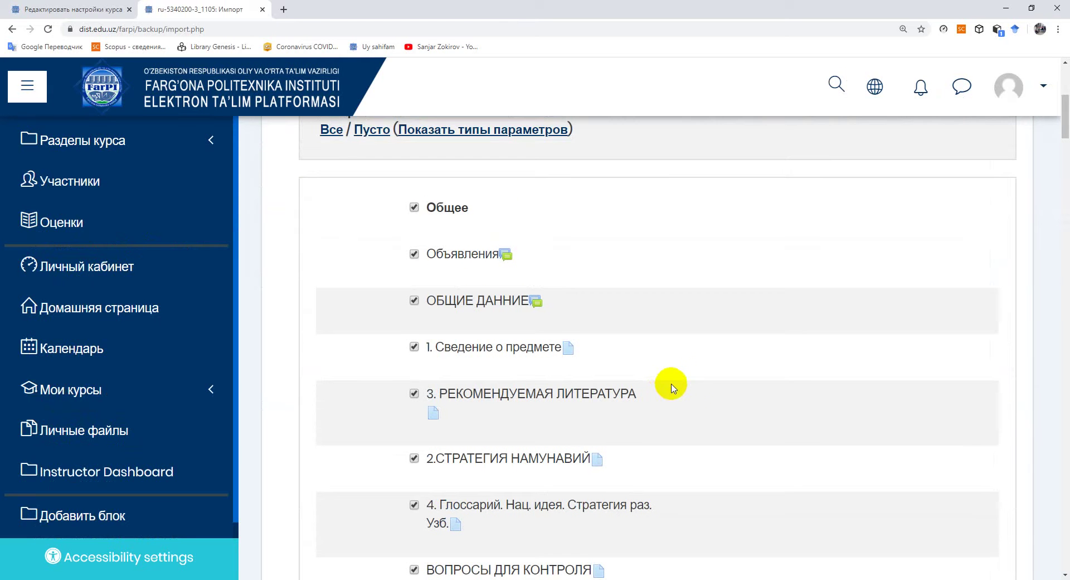
pyautogui.scroll(-1, 680, 389)
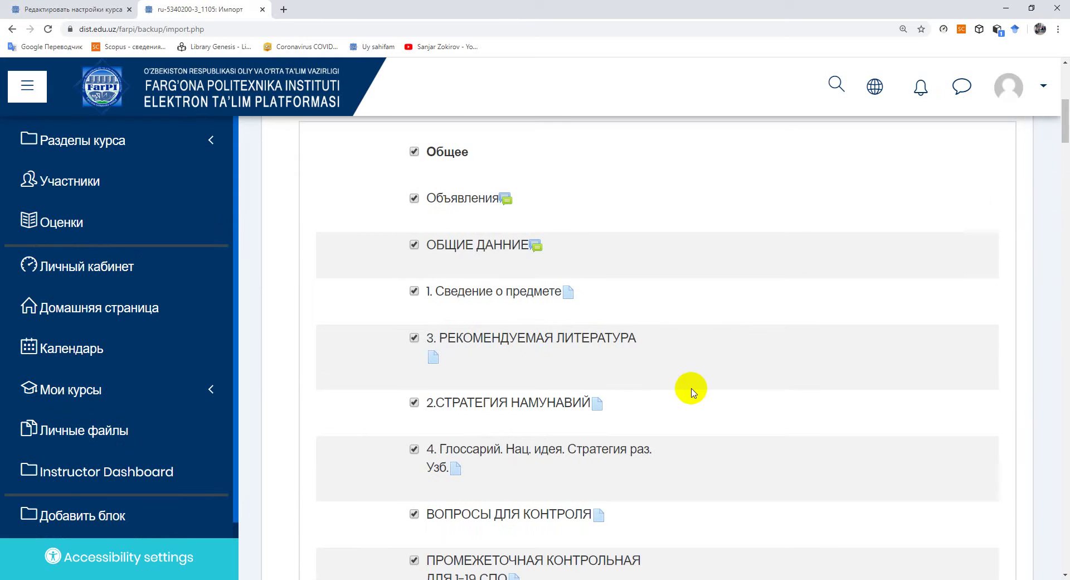
pyautogui.scroll(1, 769, 353)
pyautogui.click(454, 209)
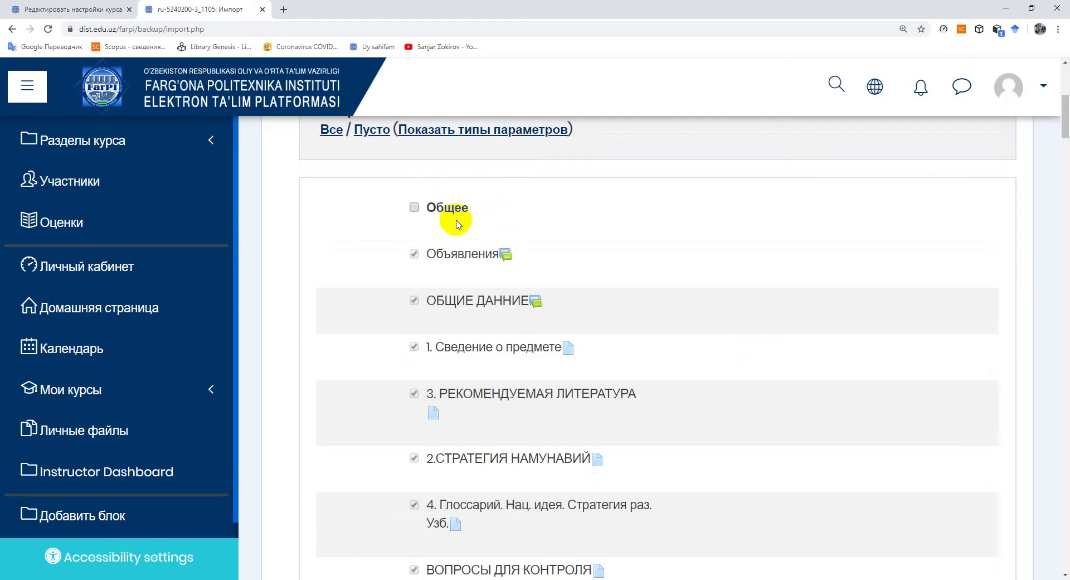
# Exclude the sections "Тема №1" and "Тема №2" from the import
pyautogui.scroll(-2, 430, 354)
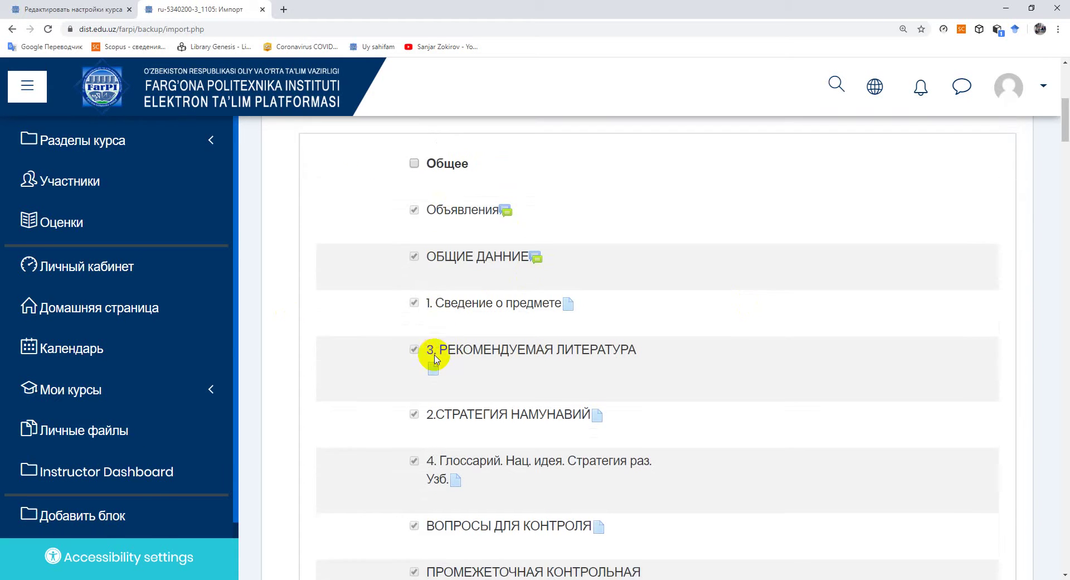
pyautogui.scroll(-2, 501, 278)
pyautogui.scroll(-7, 527, 275)
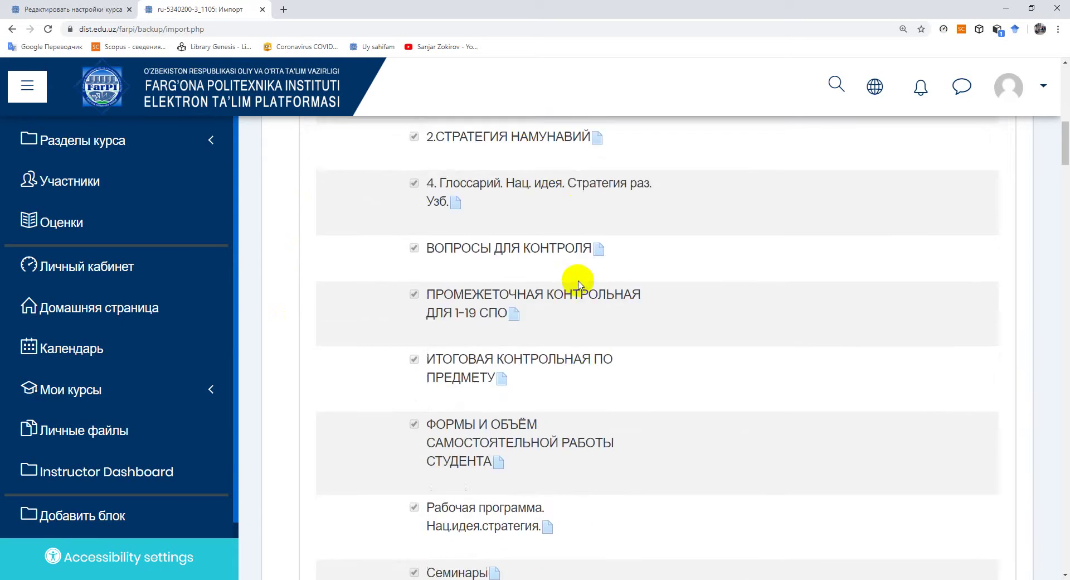
pyautogui.scroll(-2, 573, 317)
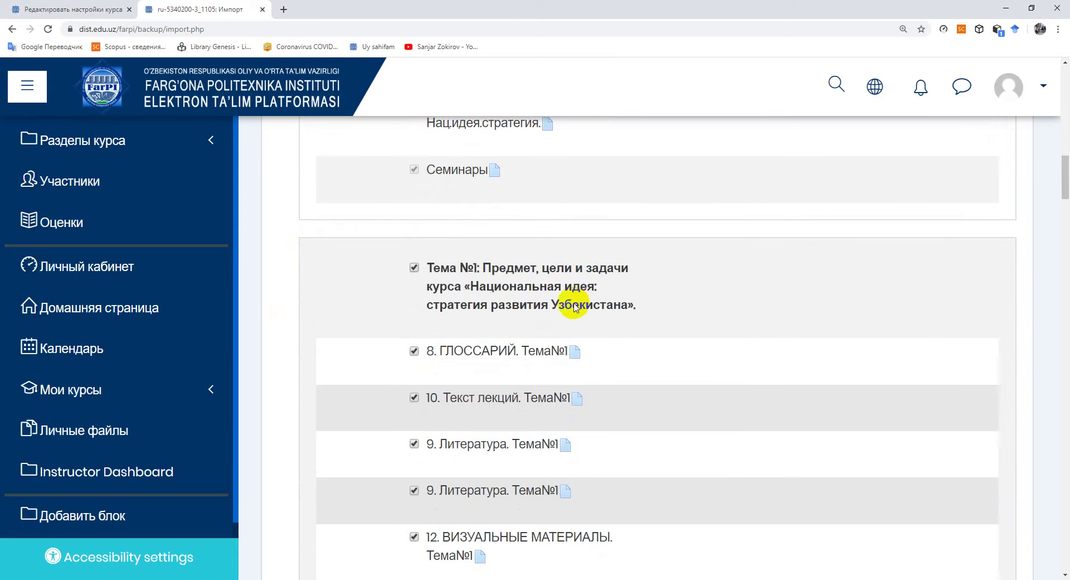
pyautogui.click(512, 263)
pyautogui.scroll(-3, 593, 240)
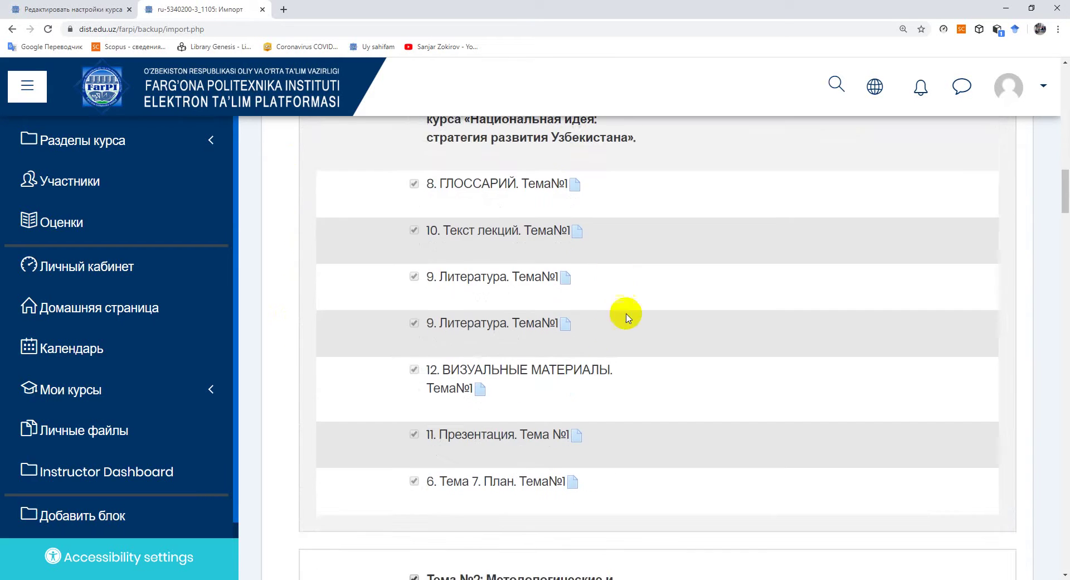
pyautogui.scroll(-3, 612, 330)
pyautogui.scroll(-2, 611, 335)
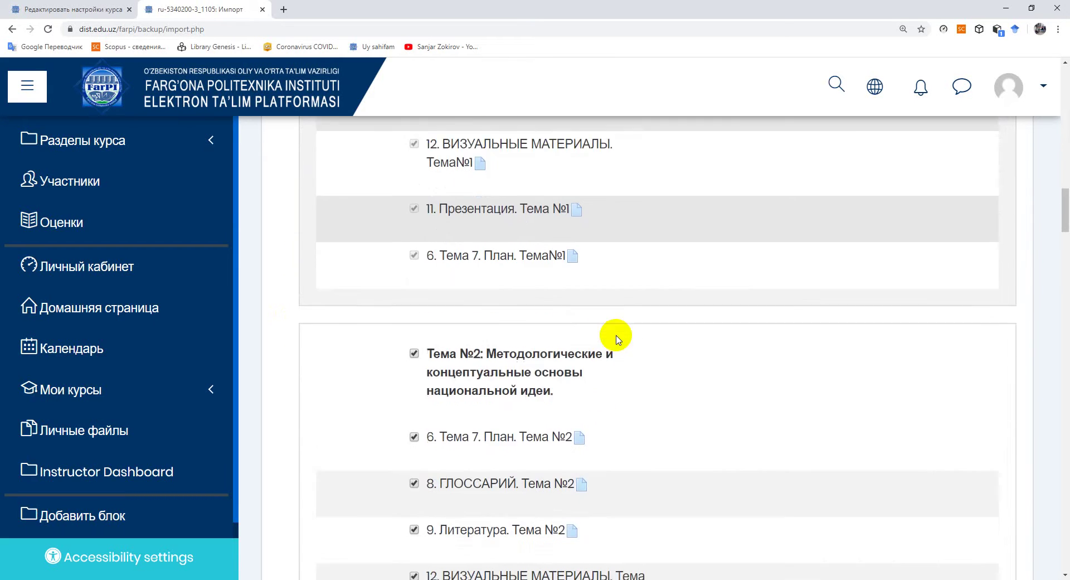
pyautogui.click(540, 332)
# Exclude the sections "Тема №3" and "Тема №4" from the import
pyautogui.scroll(-5, 593, 385)
pyautogui.scroll(-3, 592, 385)
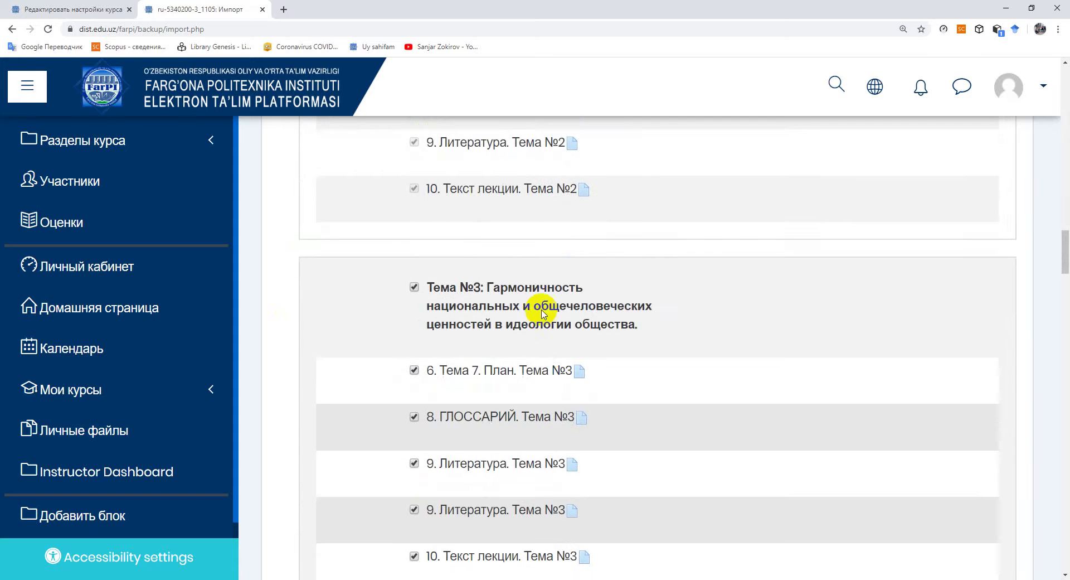
pyautogui.click(437, 303)
pyautogui.scroll(-8, 554, 390)
pyautogui.click(498, 300)
# Exclude the sections "Тема №5" and "Тема №6" from the import
pyautogui.scroll(-11, 554, 361)
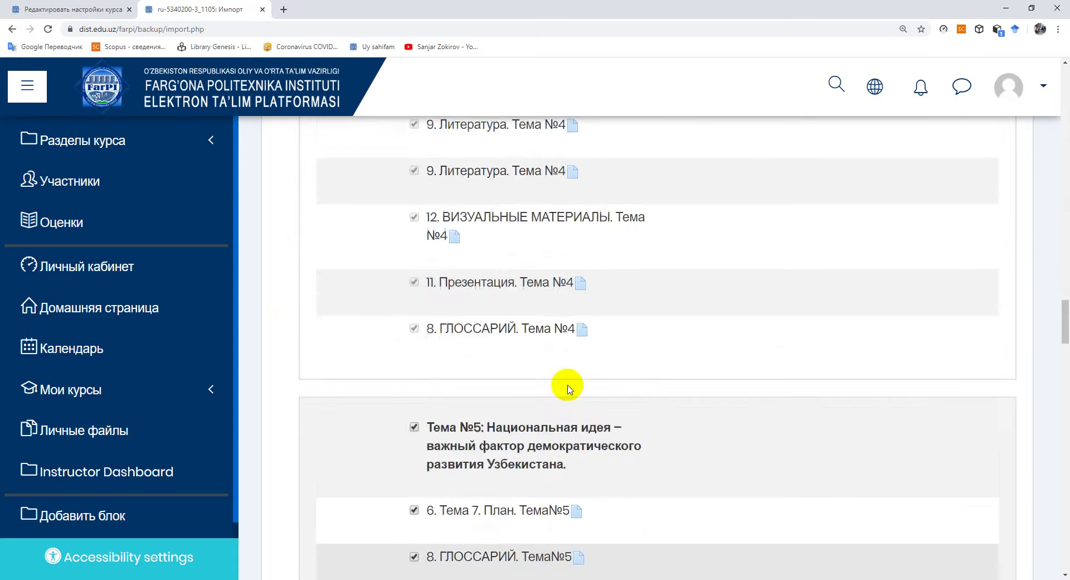
pyautogui.moveTo(504, 166); pyautogui.dragTo(509, 166)
pyautogui.click(530, 161)
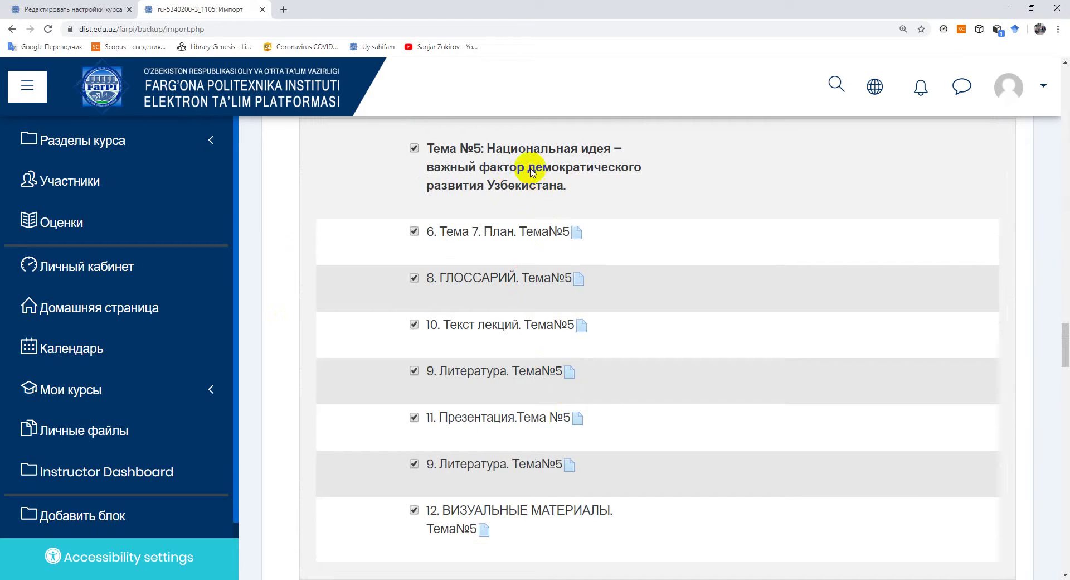
pyautogui.scroll(-6, 569, 255)
pyautogui.click(530, 311)
# Exclude the sections "Тема №7", "Тема №8" and "Тема №9" from the import
pyautogui.scroll(-10, 530, 296)
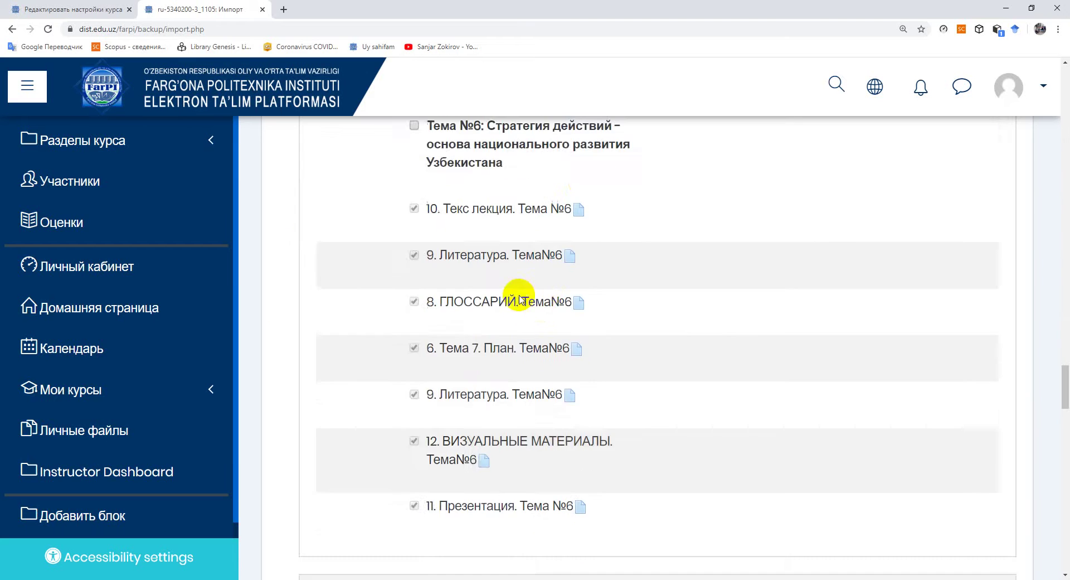
pyautogui.click(529, 298)
pyautogui.scroll(-4, 534, 350)
pyautogui.scroll(-4, 534, 350)
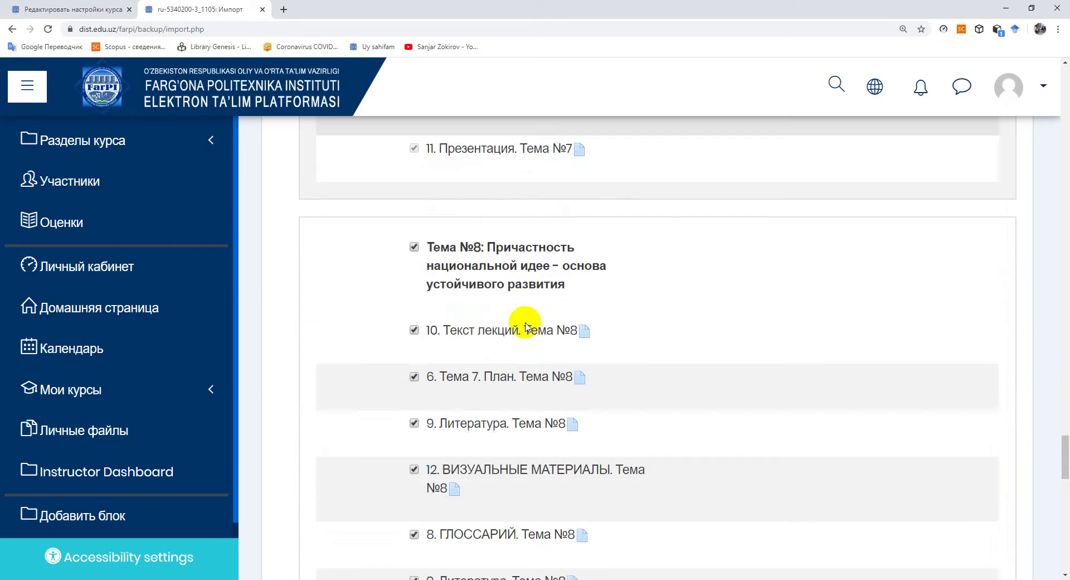
pyautogui.click(518, 282)
pyautogui.scroll(-7, 563, 304)
pyautogui.click(508, 342)
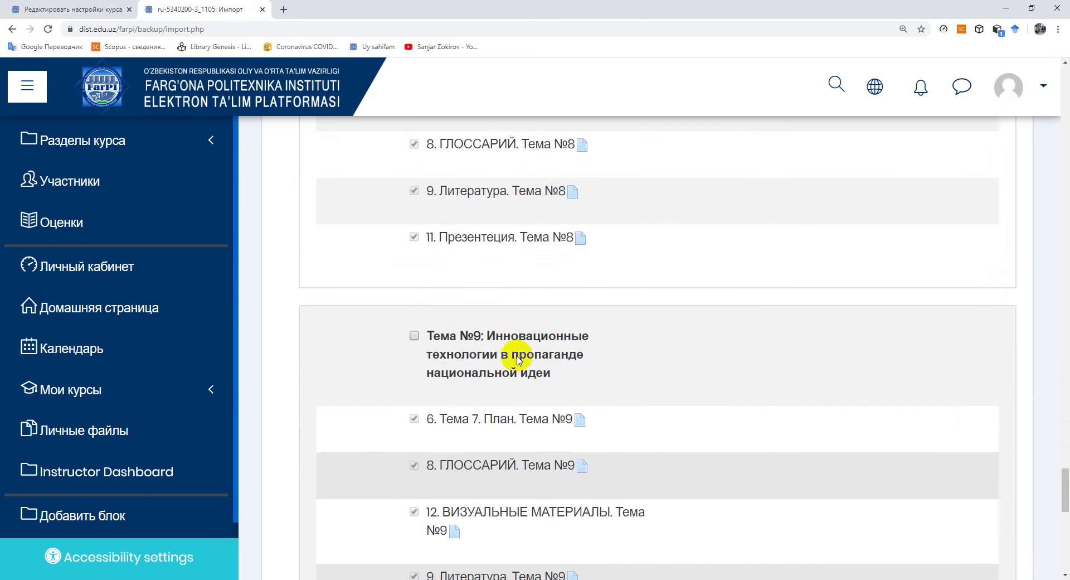
# In the intermediate and final control section, exclude 1-ТК, 2-ТК, 3-ТК and the last, non-quiz "ИТОГОВЫЙ КОНТРОЛЬ" item from the import
pyautogui.scroll(-7, 499, 335)
pyautogui.scroll(-2, 545, 319)
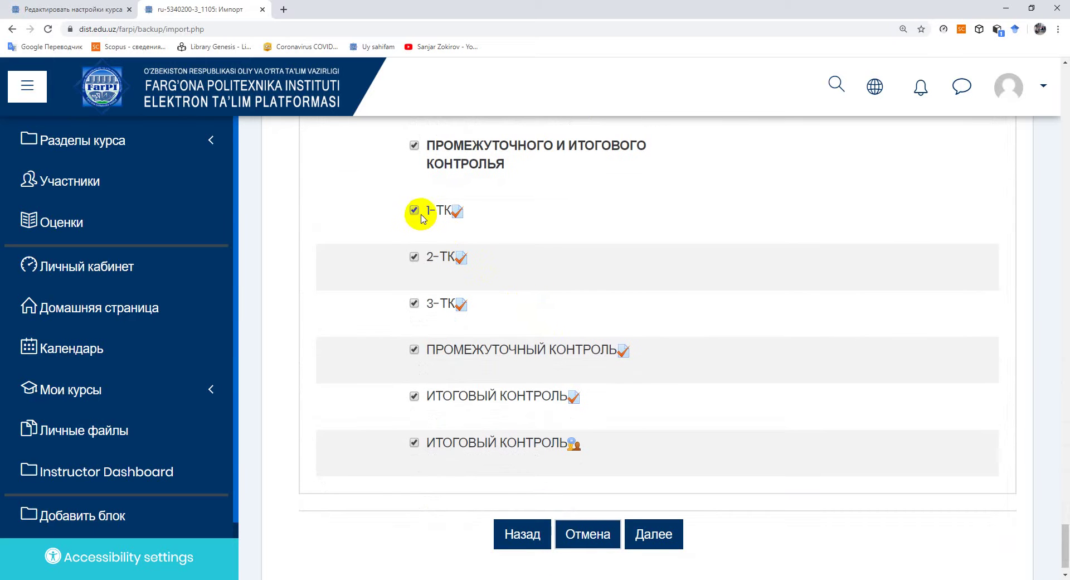
pyautogui.click(415, 257)
pyautogui.click(415, 210)
pyautogui.click(411, 306)
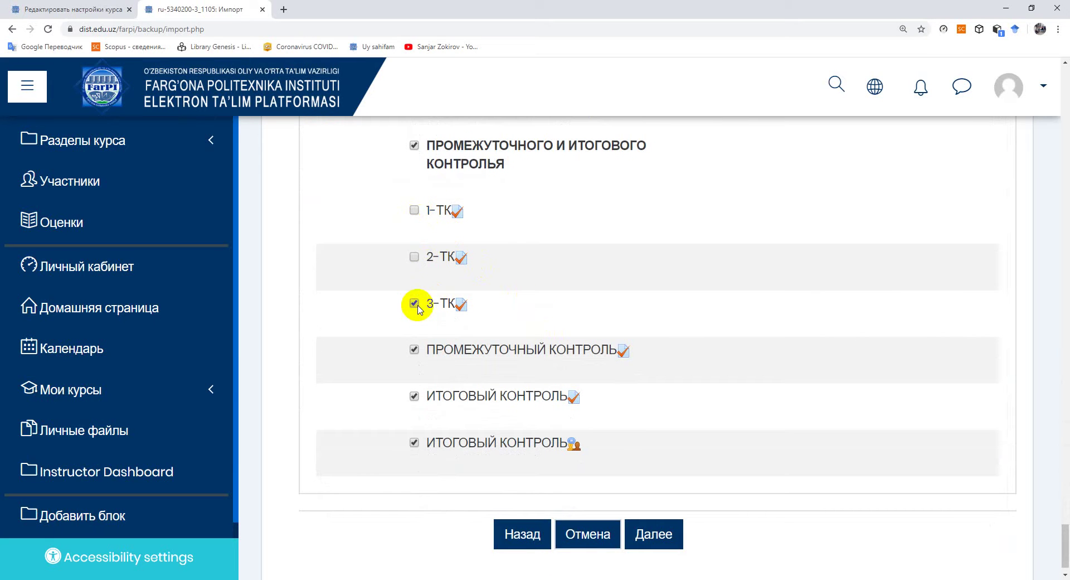
pyautogui.click(415, 442)
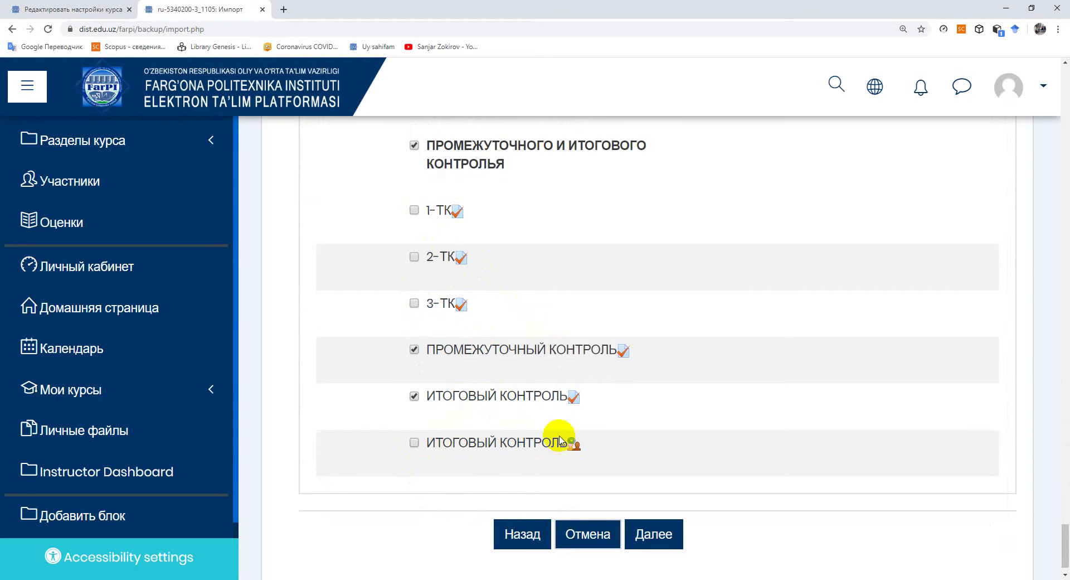
# Open the source course "Национальная идея, Стратегия развития Узбекистан" and examine the items in its intermediate and final control section
pyautogui.click(87, 12)
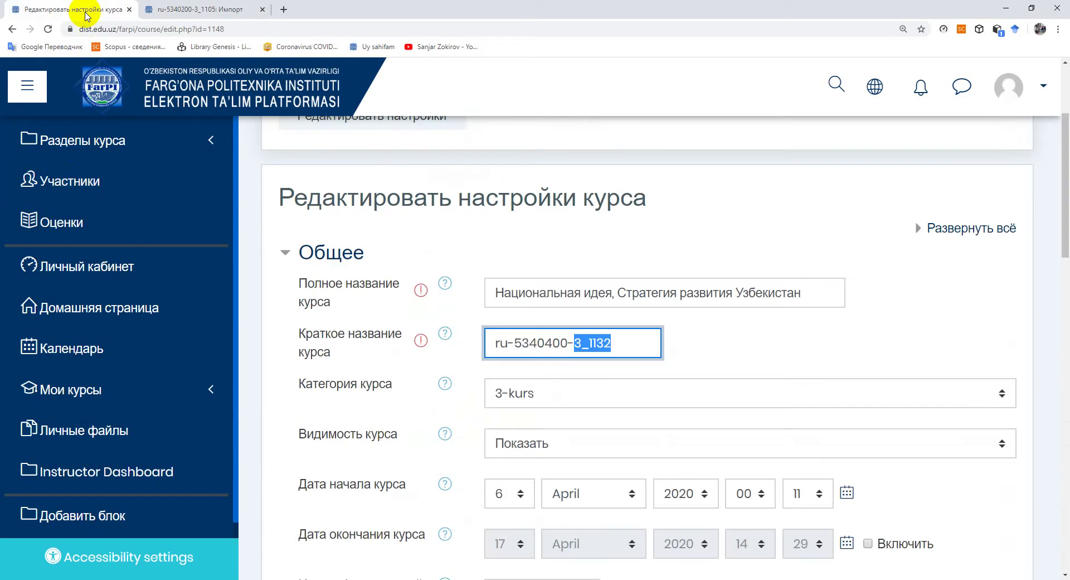
pyautogui.scroll(3, 531, 260)
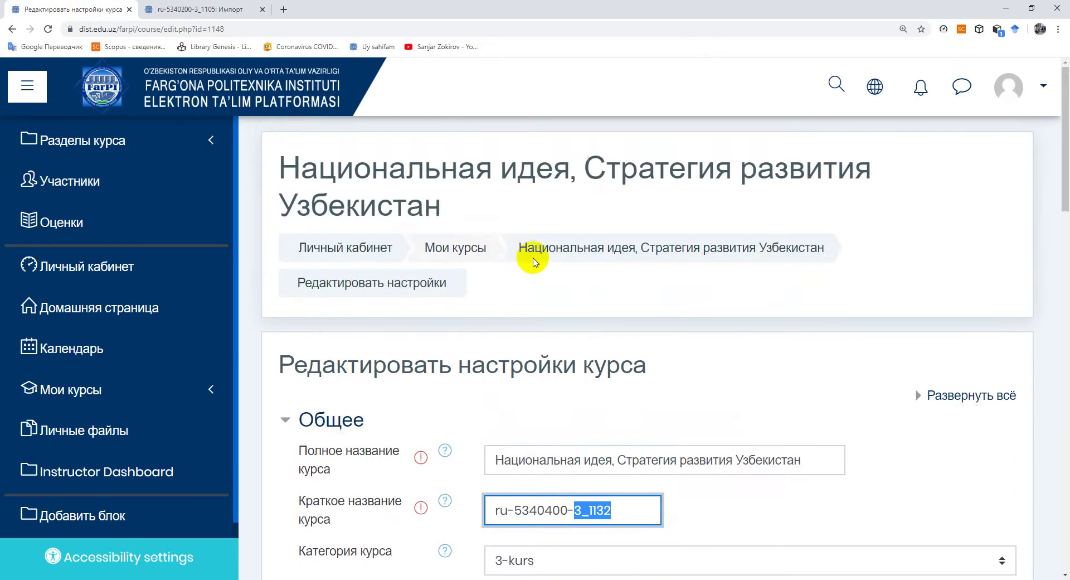
pyautogui.click(572, 255)
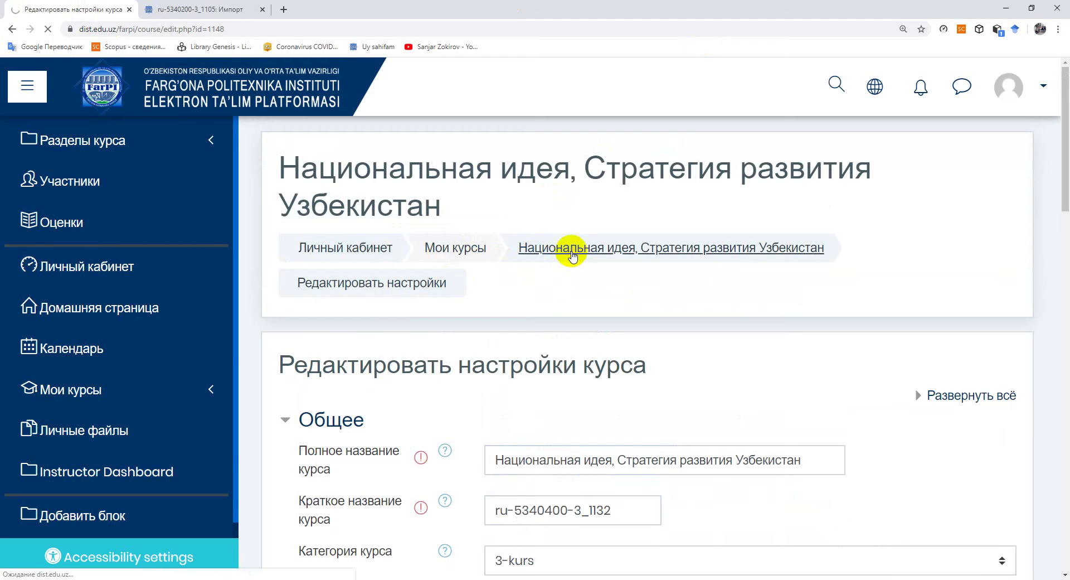
pyautogui.scroll(-8, 600, 383)
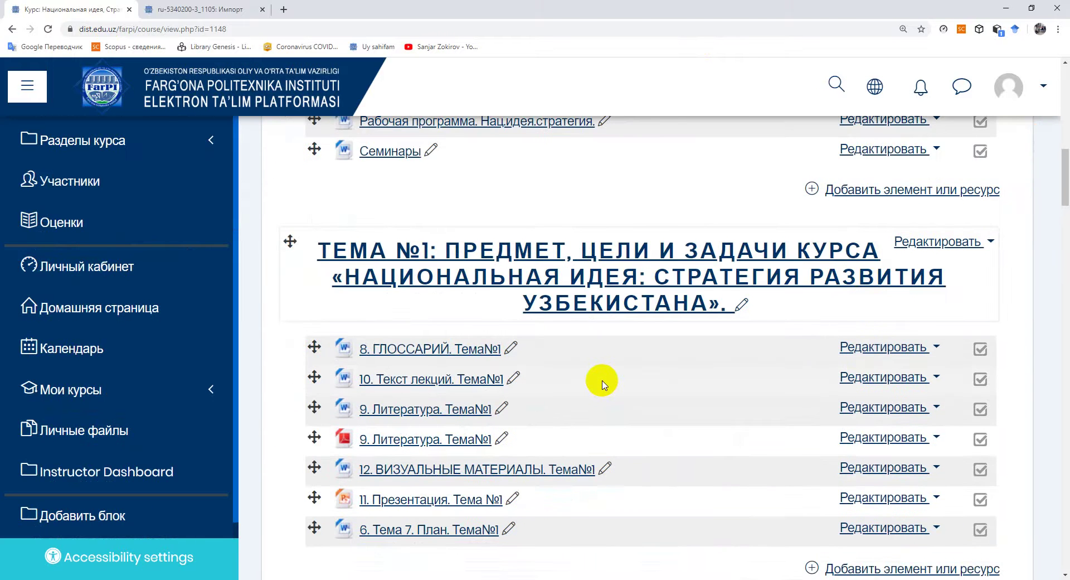
pyautogui.scroll(-20, 602, 383)
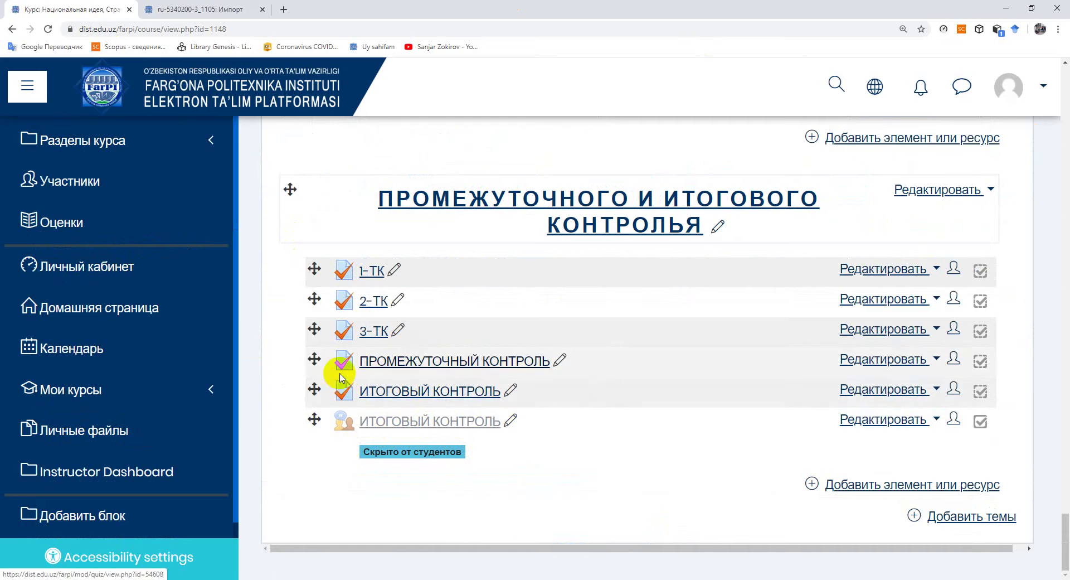
# Return to the import page, continue to the review stage, check the selected items and run the import
pyautogui.click(241, 11)
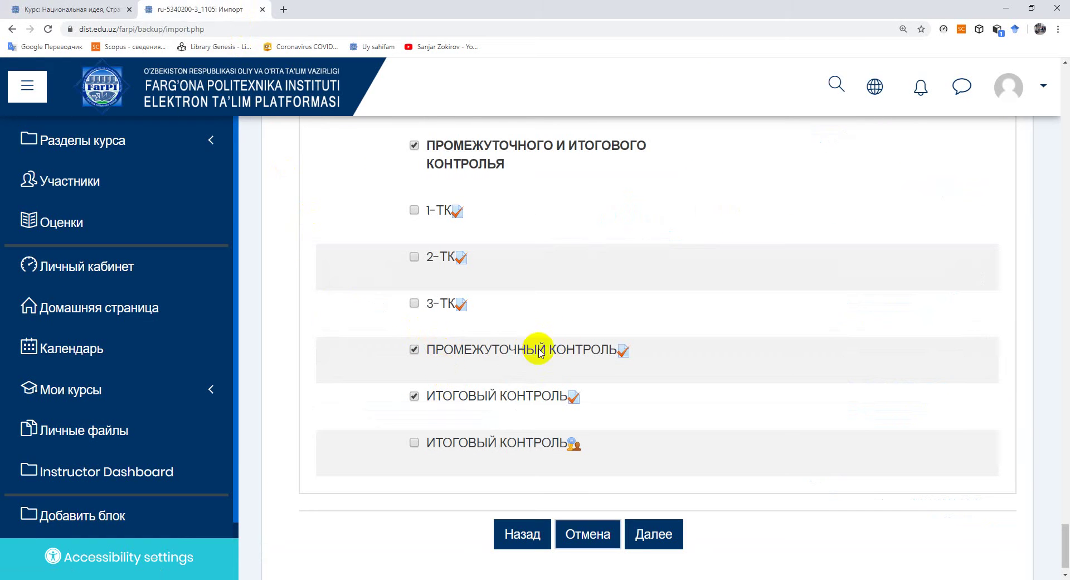
pyautogui.click(665, 535)
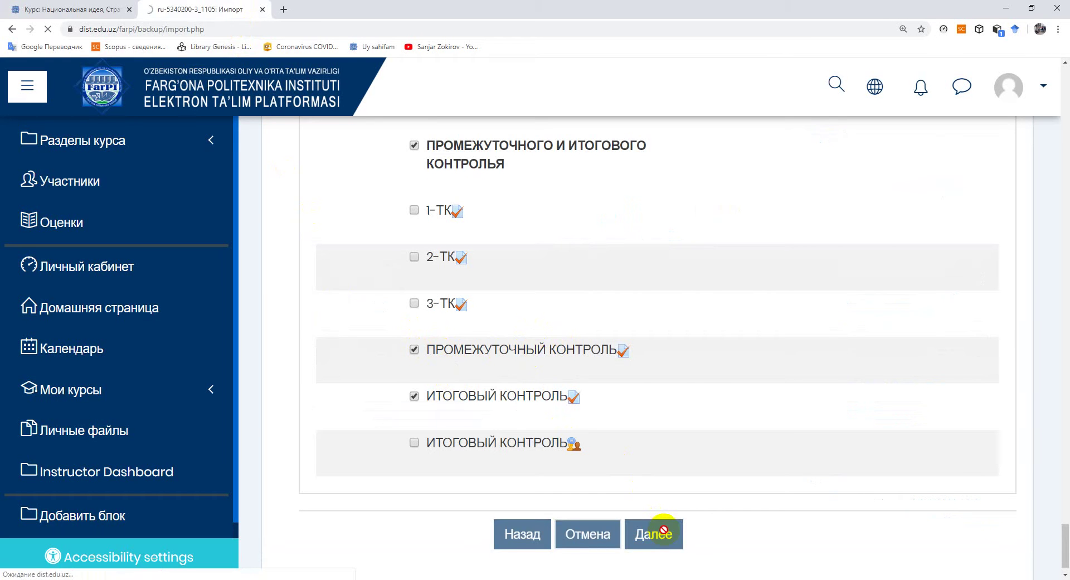
pyautogui.scroll(-2, 532, 457)
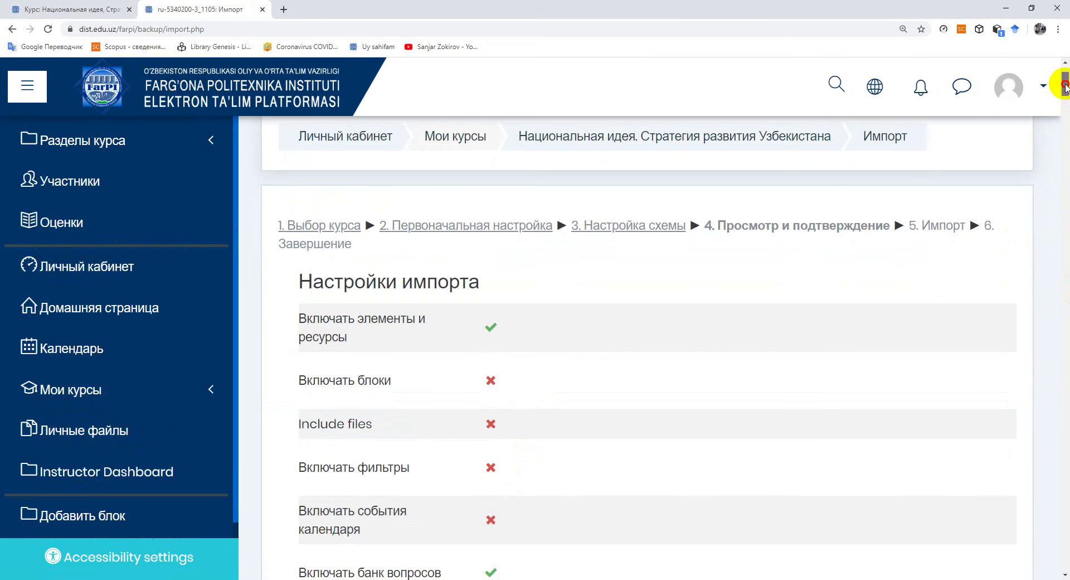
pyautogui.moveTo(1065, 83); pyautogui.dragTo(1035, 463)
pyautogui.scroll(-10, 1031, 504)
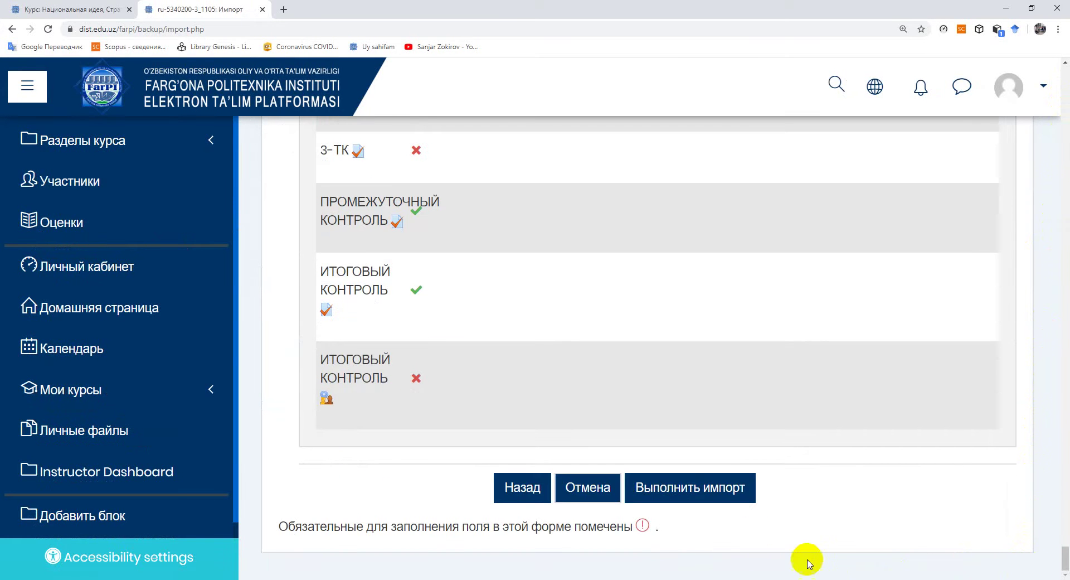
pyautogui.click(692, 490)
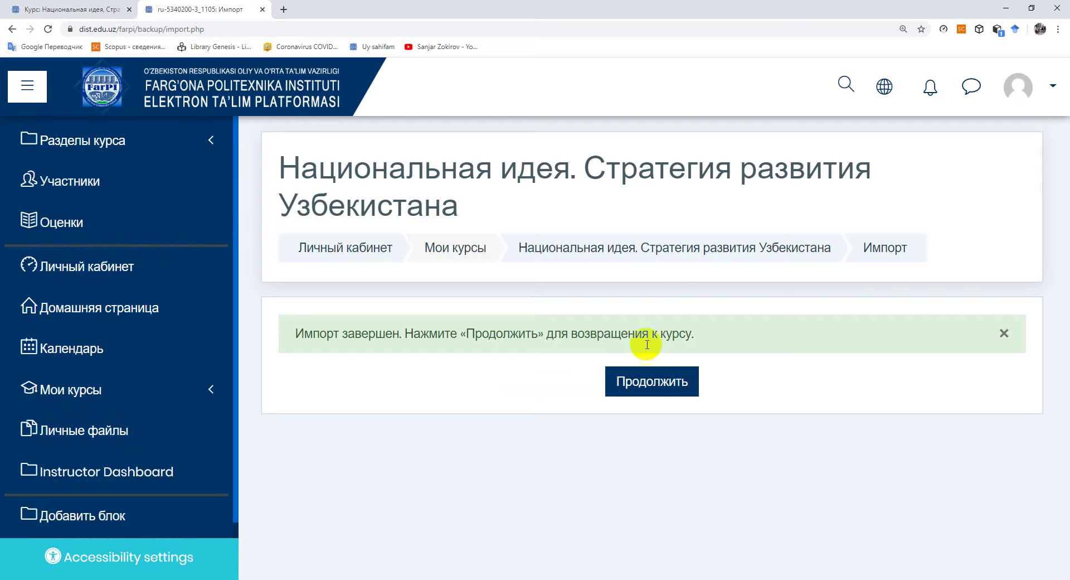
# Return to the target course and open the imported "ПРОМЕЖУТОЧНЫЙ КОНТРОЛЬ" quiz in the intermediate and final control section
pyautogui.click(677, 256)
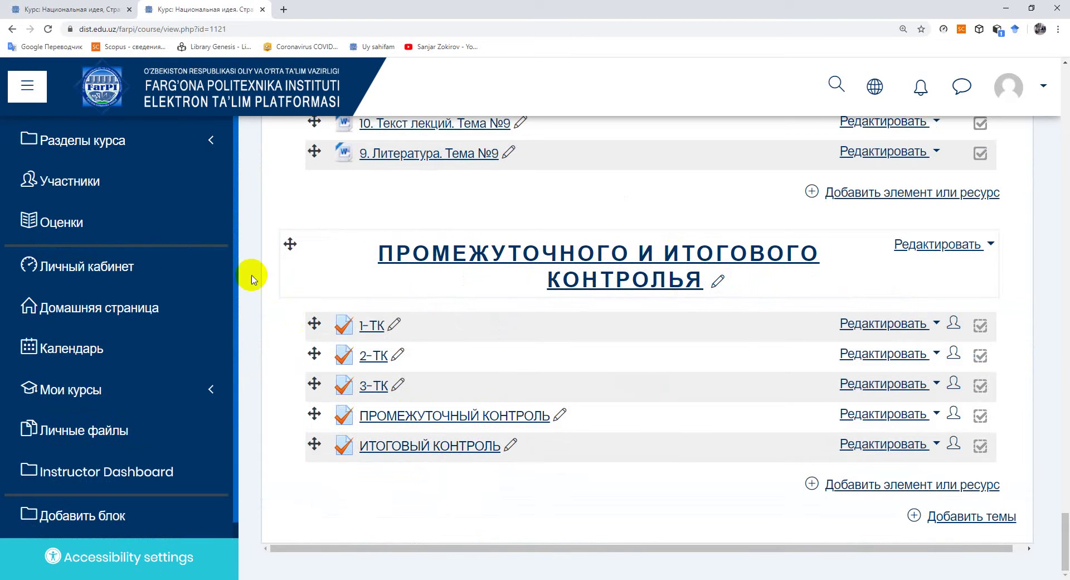
pyautogui.click(455, 422)
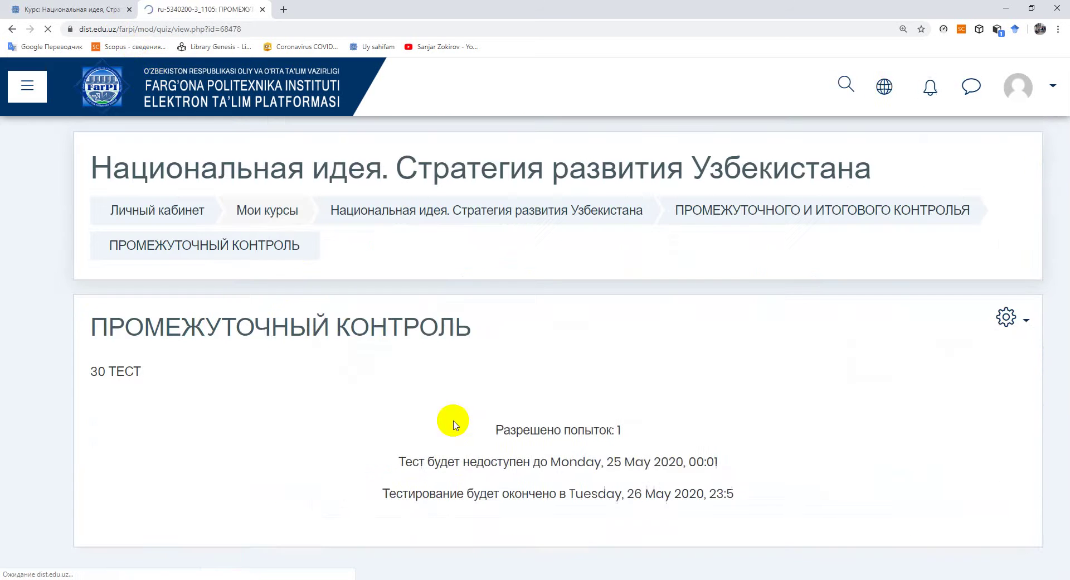
pyautogui.scroll(-1, 535, 424)
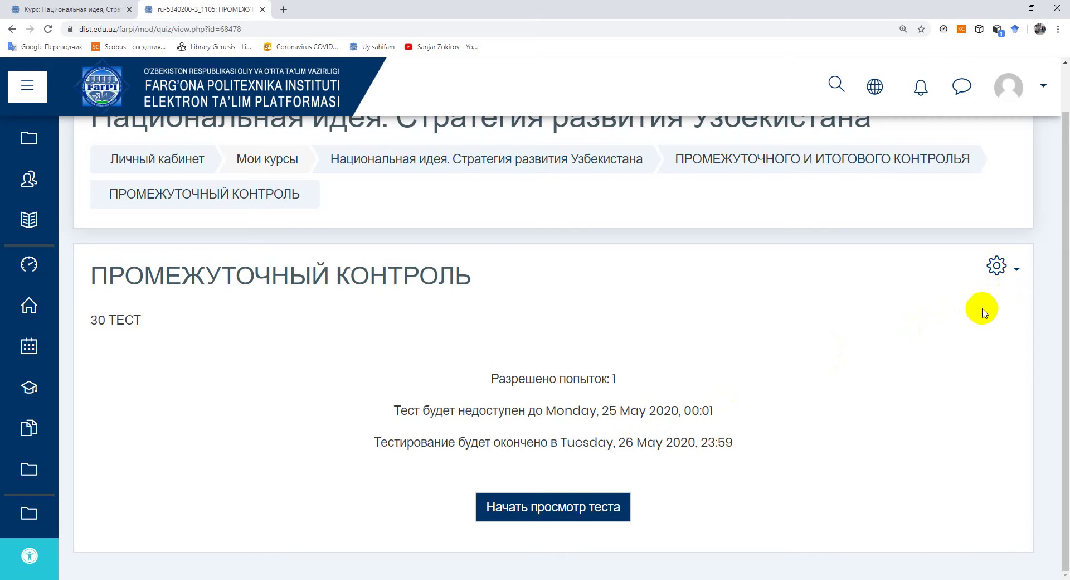
# Open the question bank of the "ПРОМЕЖУТОЧНЫЙ КОНТРОЛЬ" quiz and examine the available question categories
pyautogui.click(1020, 271)
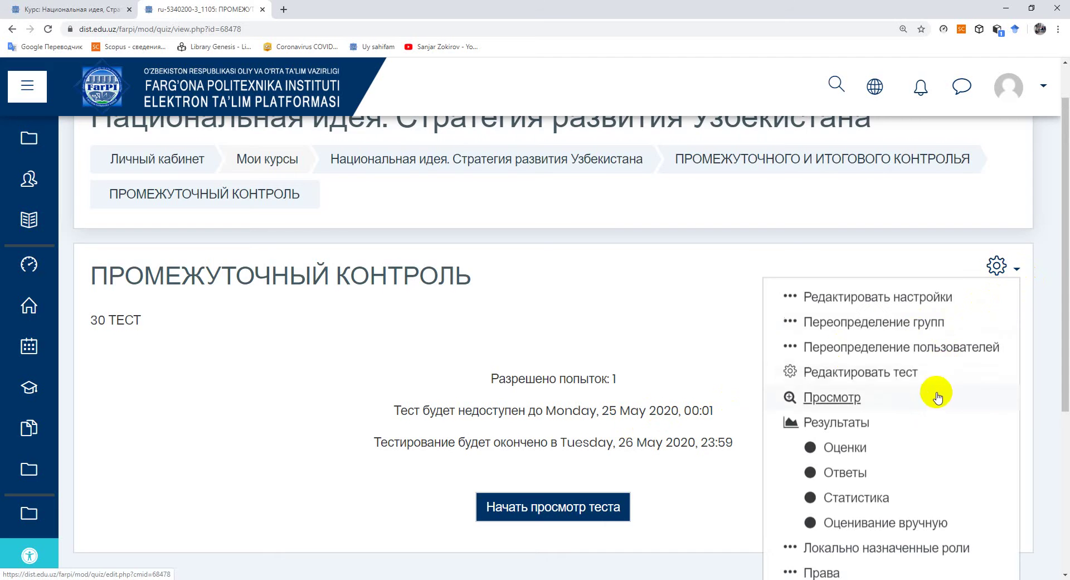
pyautogui.scroll(-5, 936, 399)
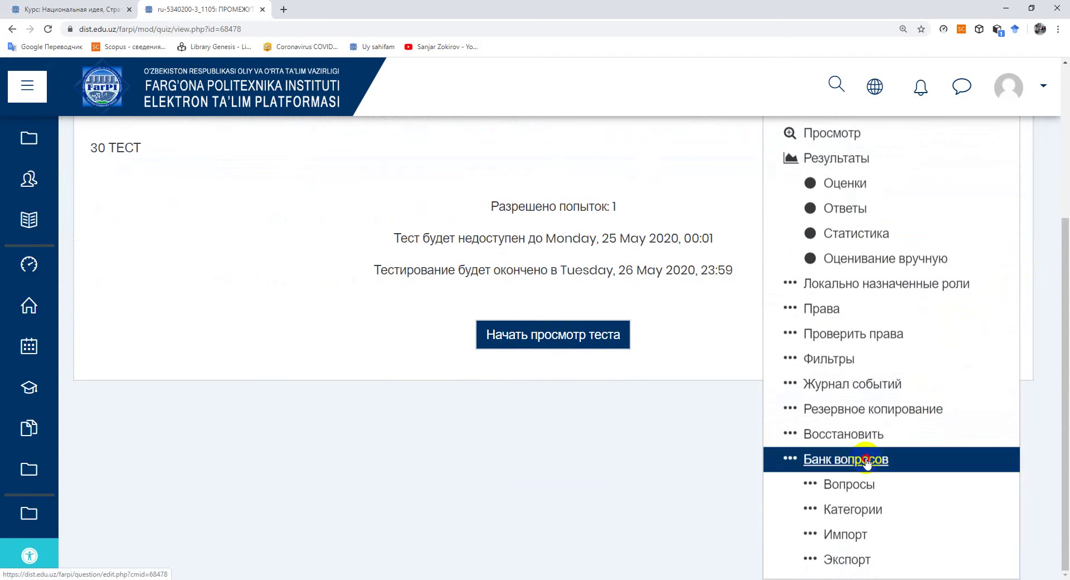
pyautogui.click(866, 461)
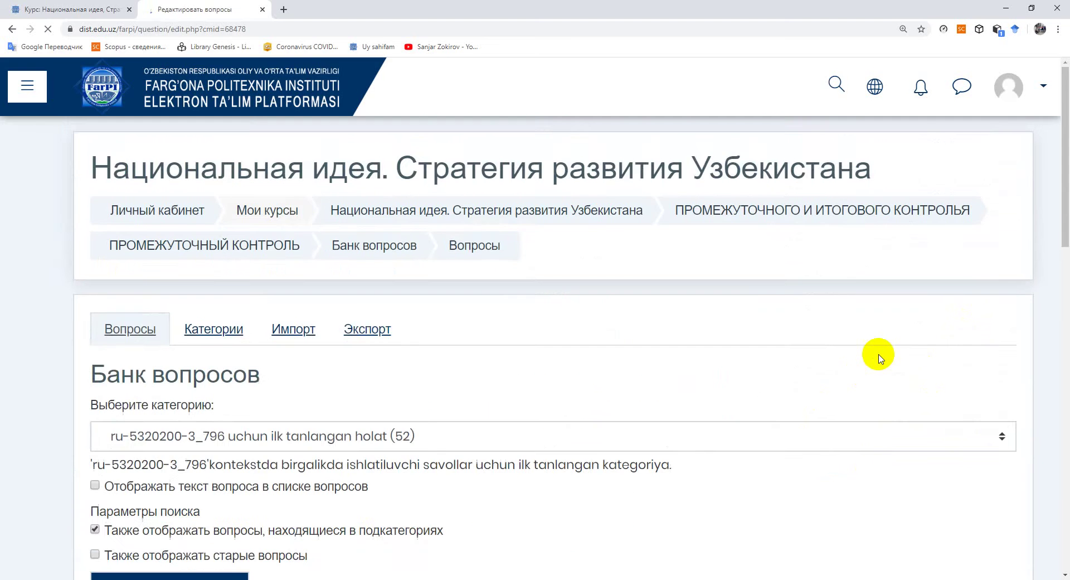
pyautogui.scroll(-3, 883, 360)
pyautogui.scroll(2, 442, 401)
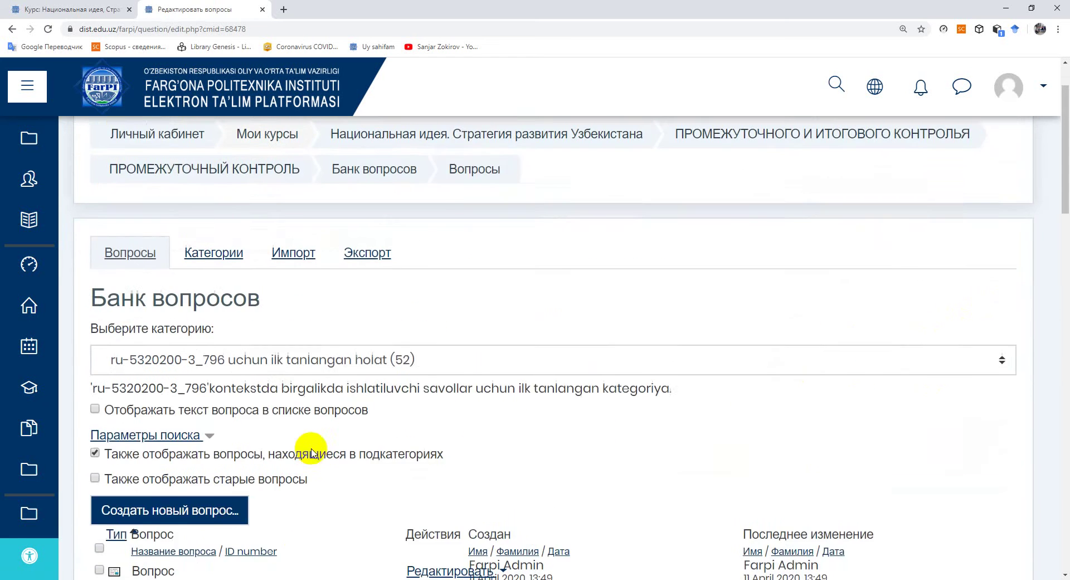
pyautogui.click(279, 386)
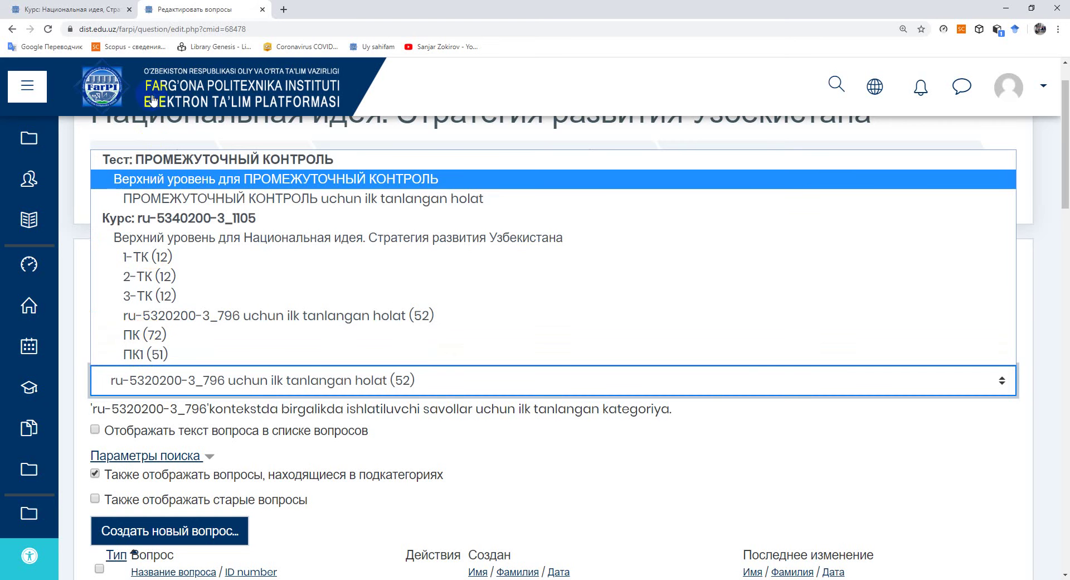
pyautogui.click(203, 12)
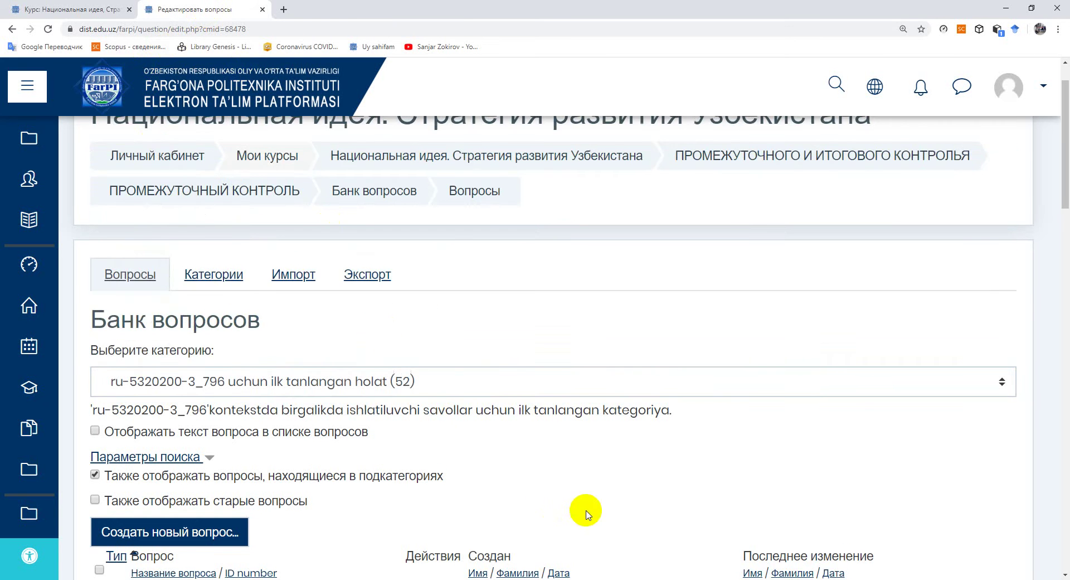
pyautogui.scroll(1, 591, 507)
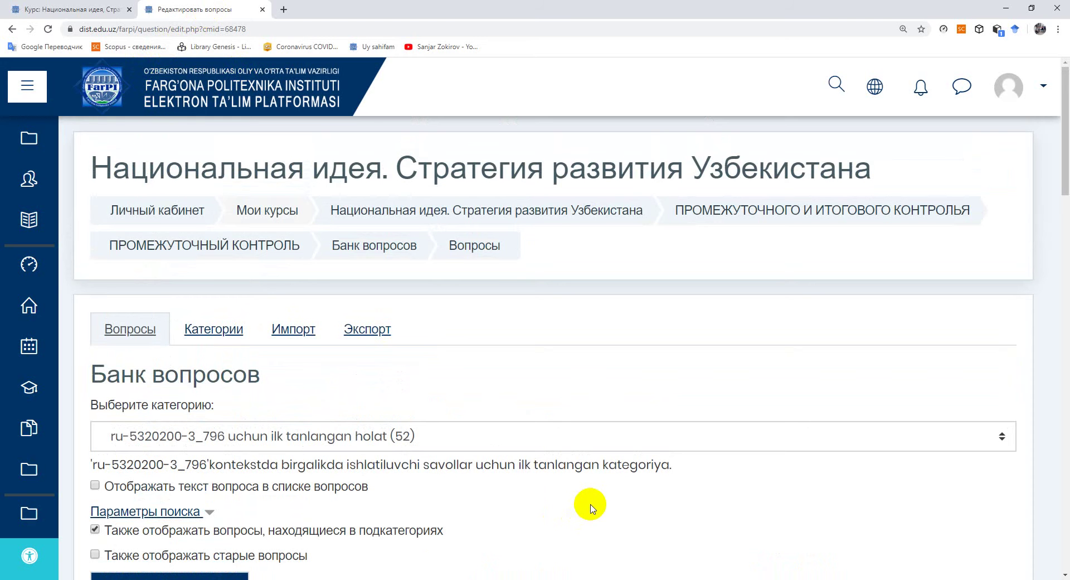
# Switch to the source course "Национальная идея, Стратегия развития Узбекистан" and look through its general materials and the "Тема №1" section
pyautogui.click(83, 12)
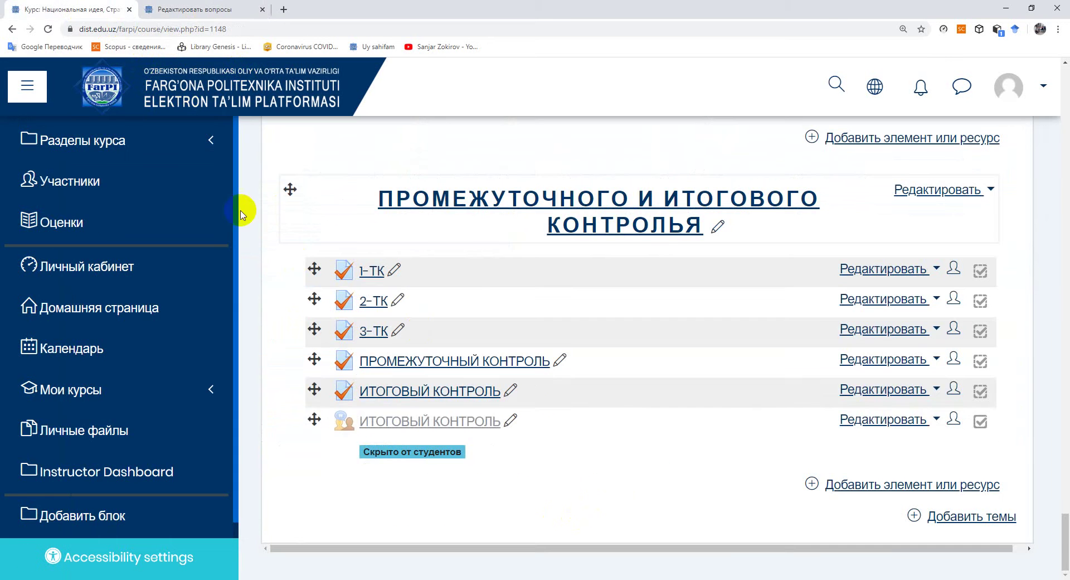
pyautogui.scroll(15, 601, 423)
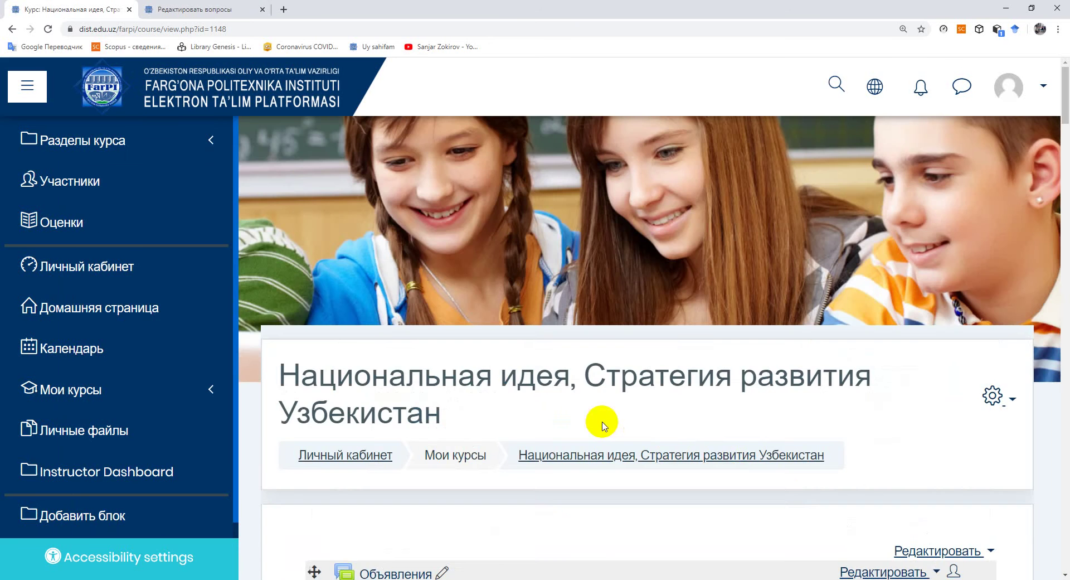
pyautogui.scroll(-4, 676, 446)
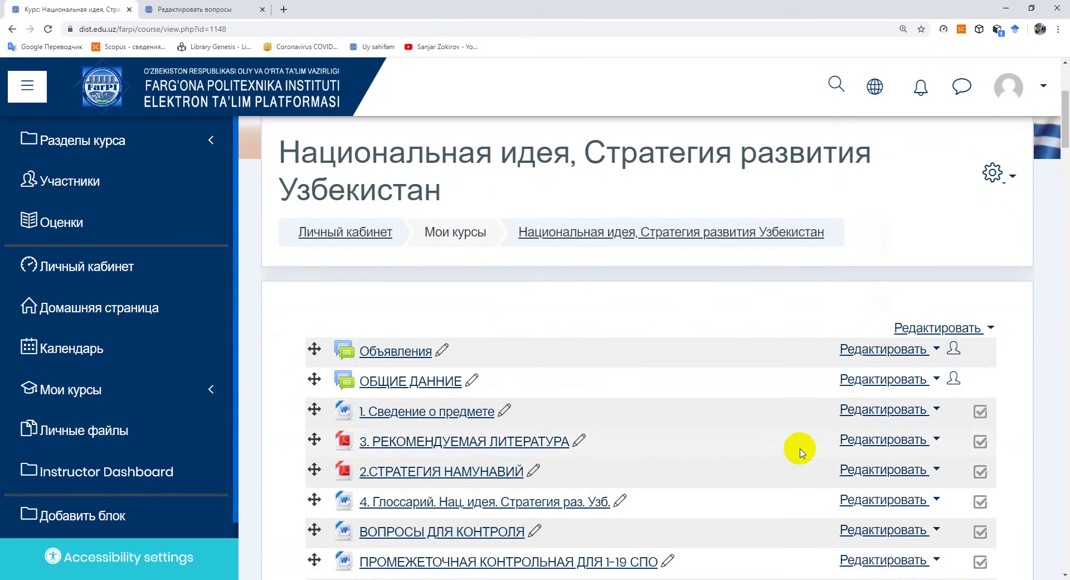
pyautogui.scroll(-2, 765, 437)
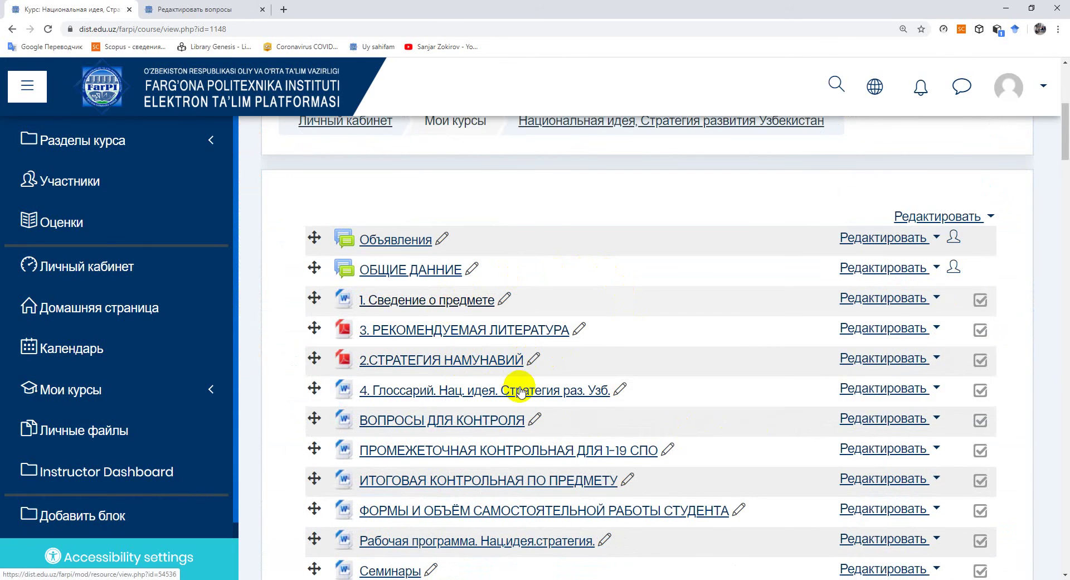
pyautogui.scroll(-4, 520, 390)
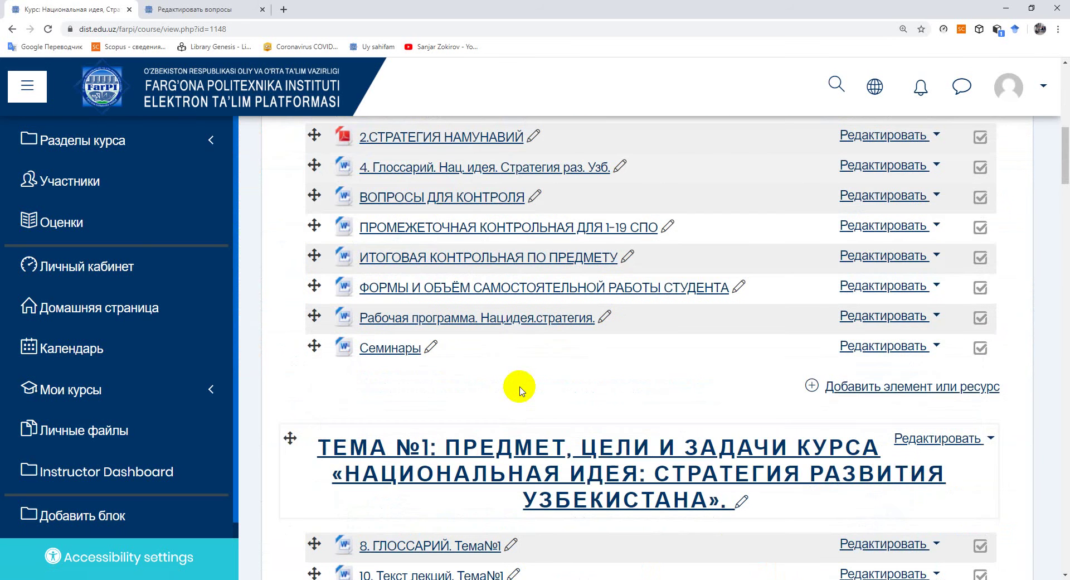
pyautogui.scroll(-3, 519, 390)
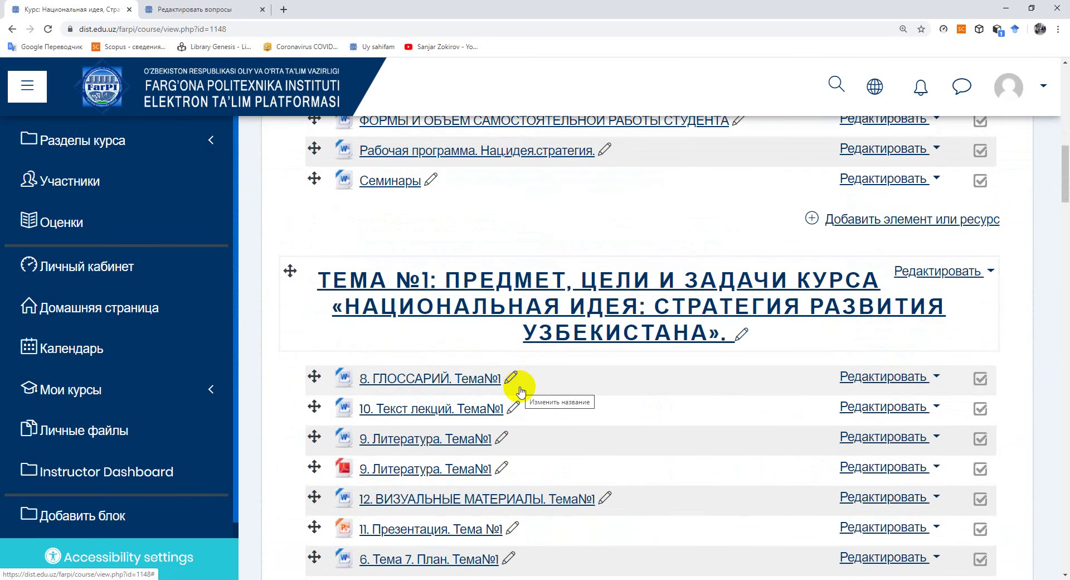
pyautogui.scroll(-3, 557, 406)
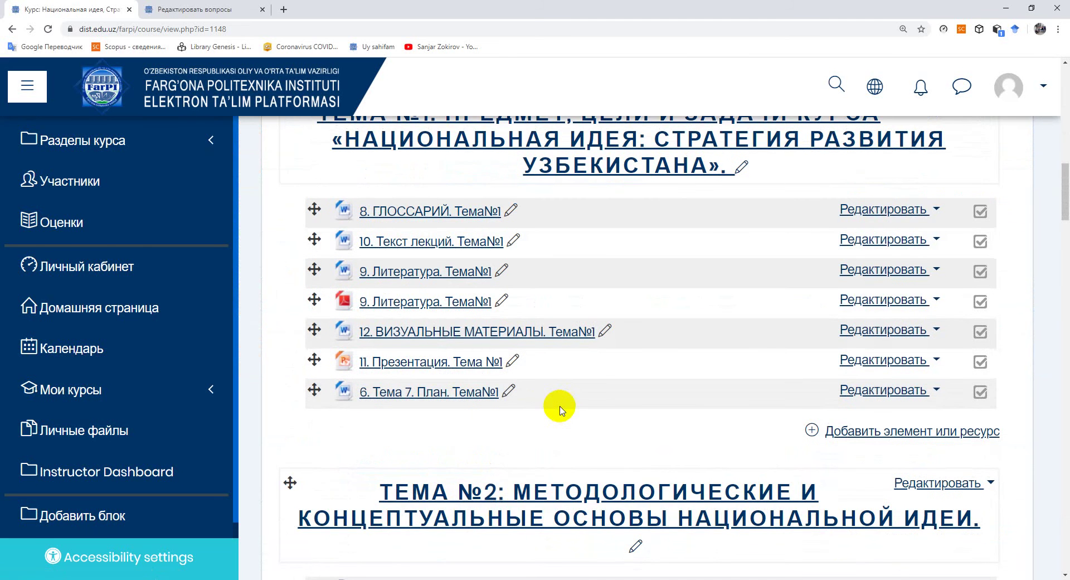